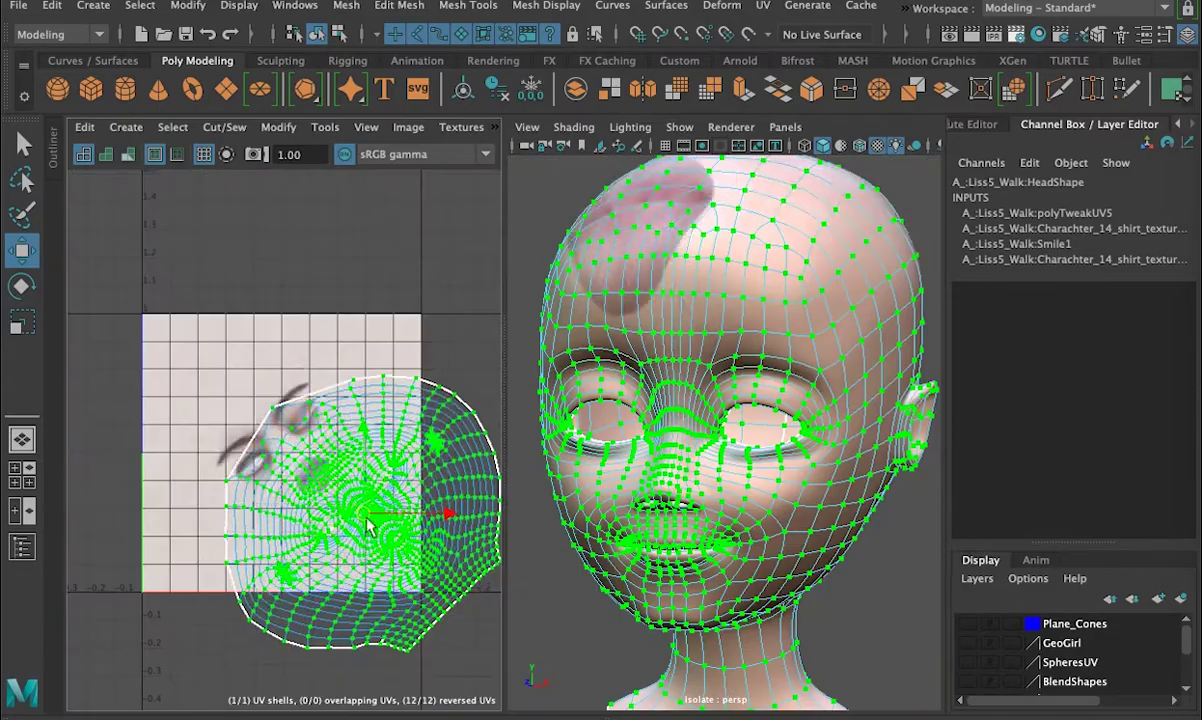
Intro montage: move a face UV shell, play the cube, open the torus sweeps, select the sphere.
drag(368, 527, 291, 455)
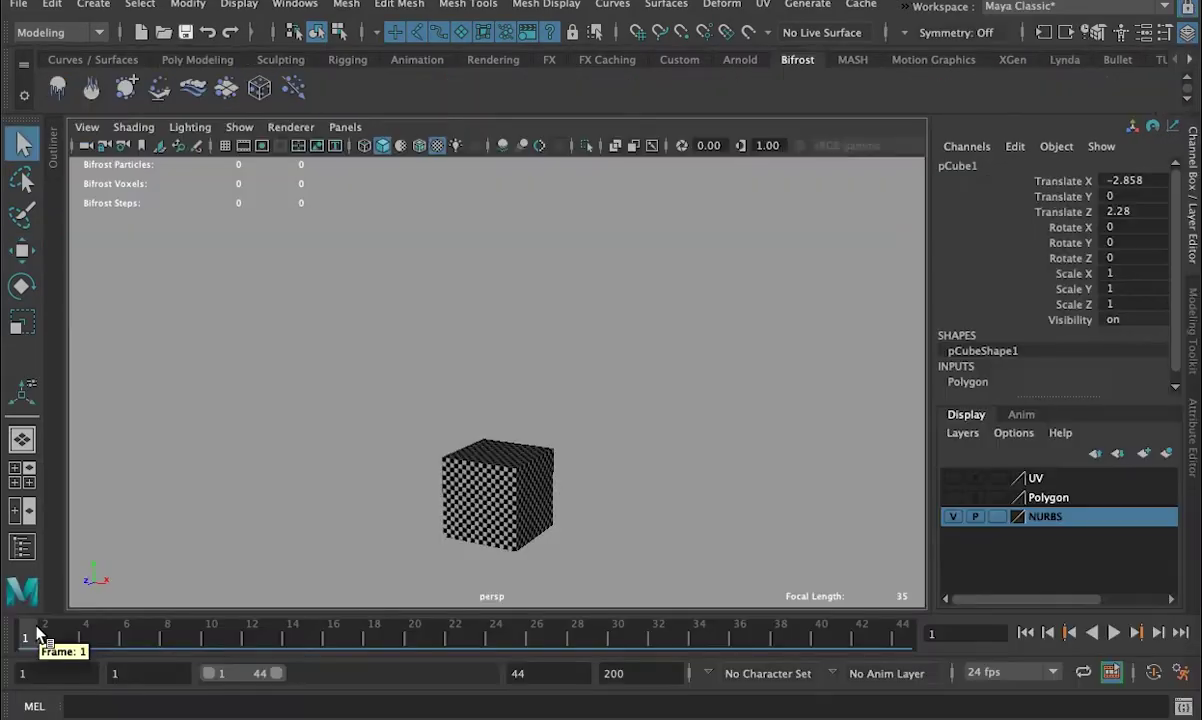
drag(38, 645, 65, 622)
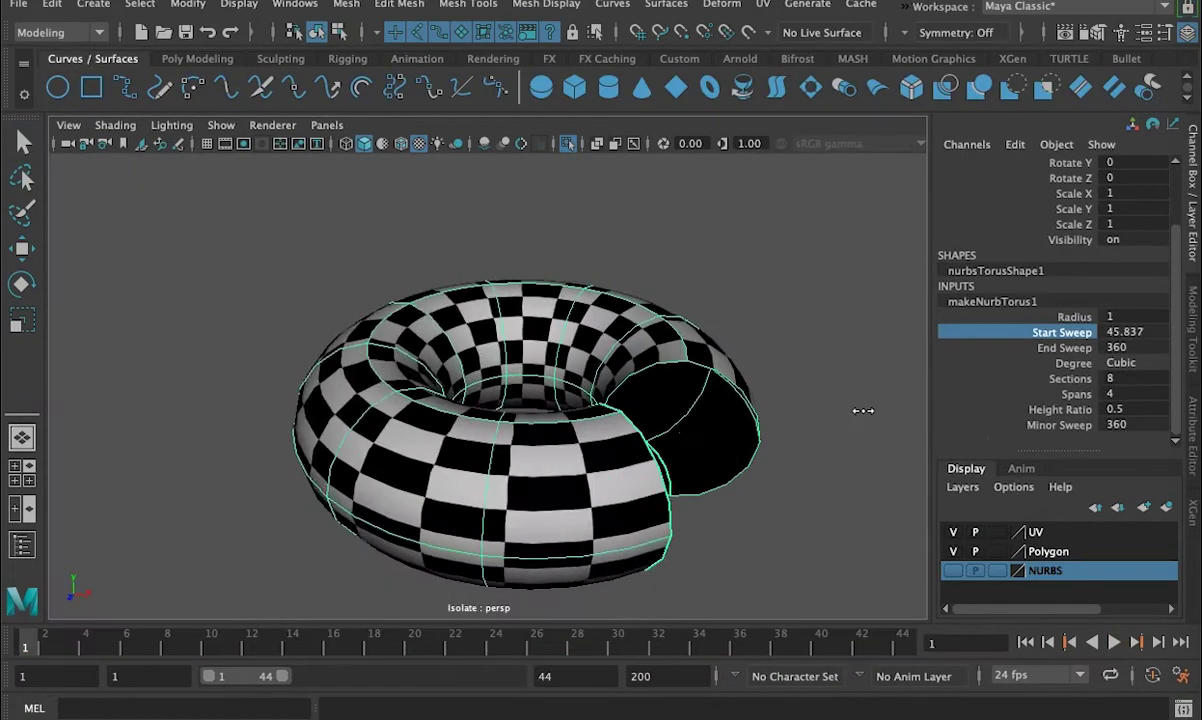
middle_drag(859, 408, 958, 419)
click(958, 419)
middle_drag(832, 468, 684, 443)
alt+drag(684, 443, 732, 483)
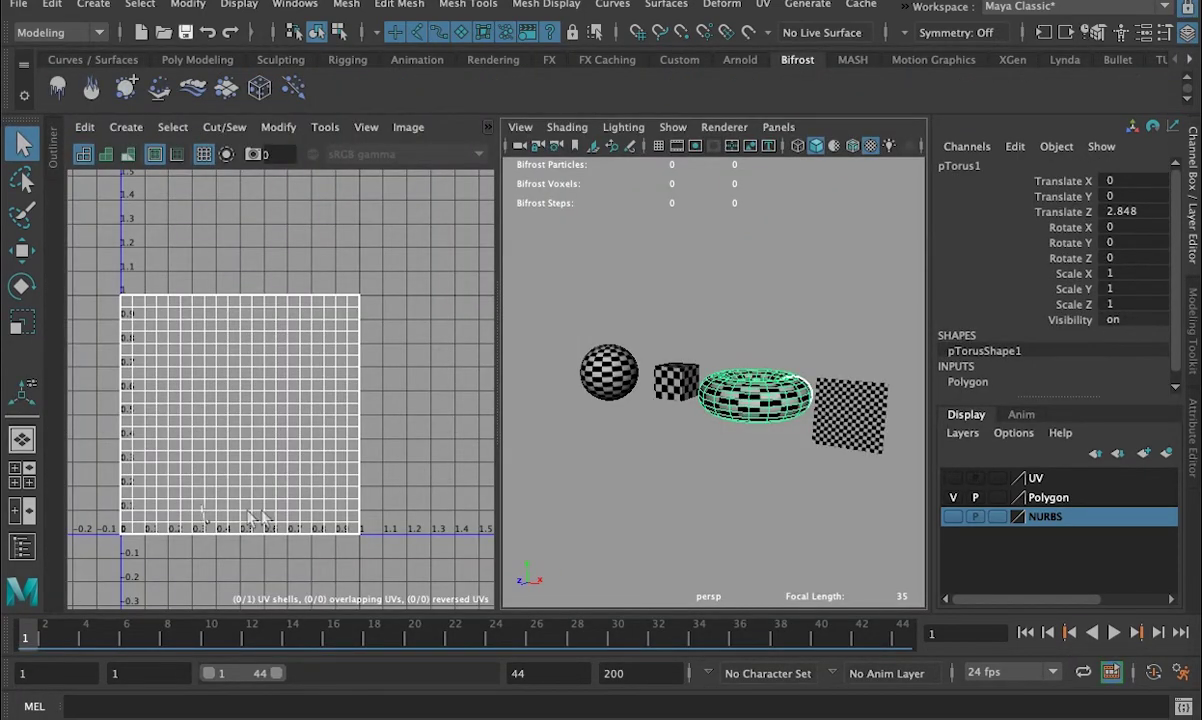
click(603, 378)
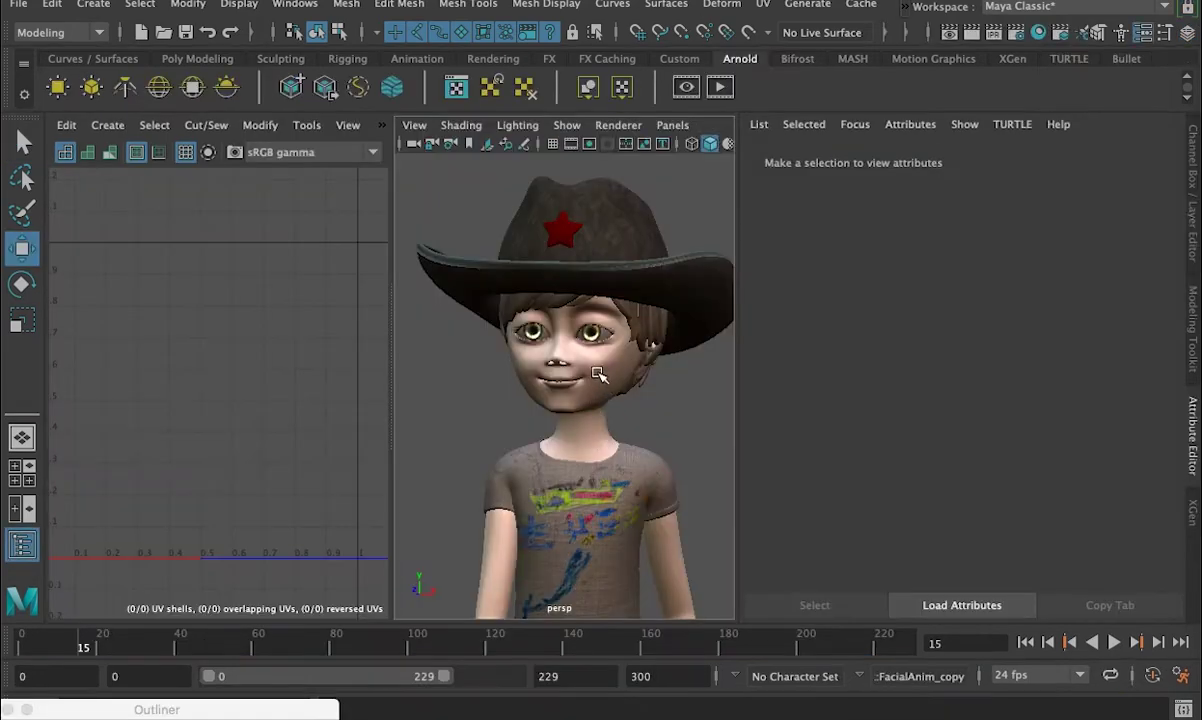
Select the boy's head mesh and review its aiStandardSurface5 material and HeadShape attributes.
click(598, 372)
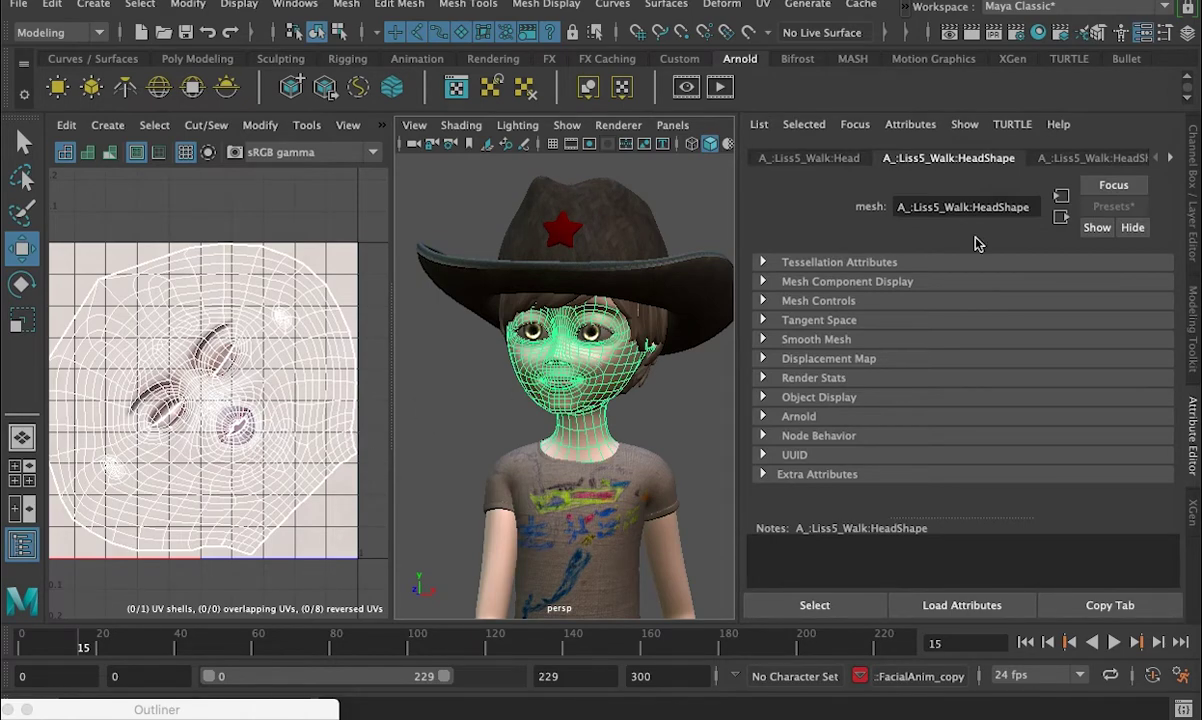
click(1074, 160)
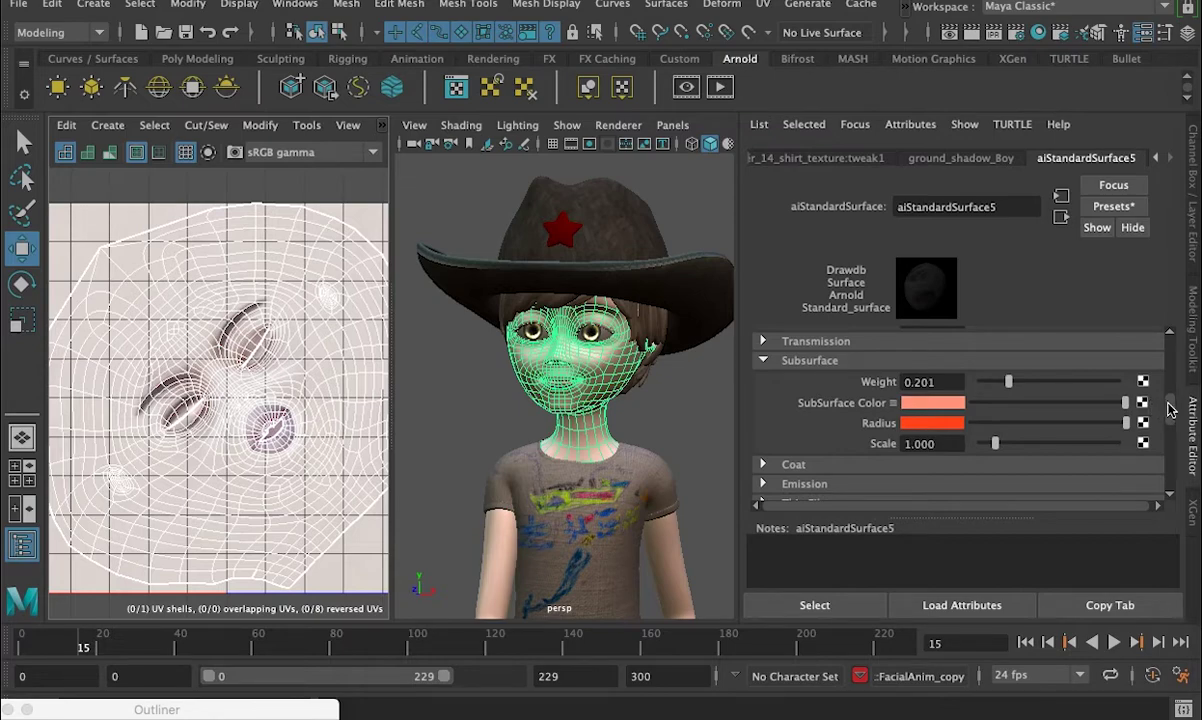
scroll(1168, 403, down, 1)
scroll(1173, 410, down, 1)
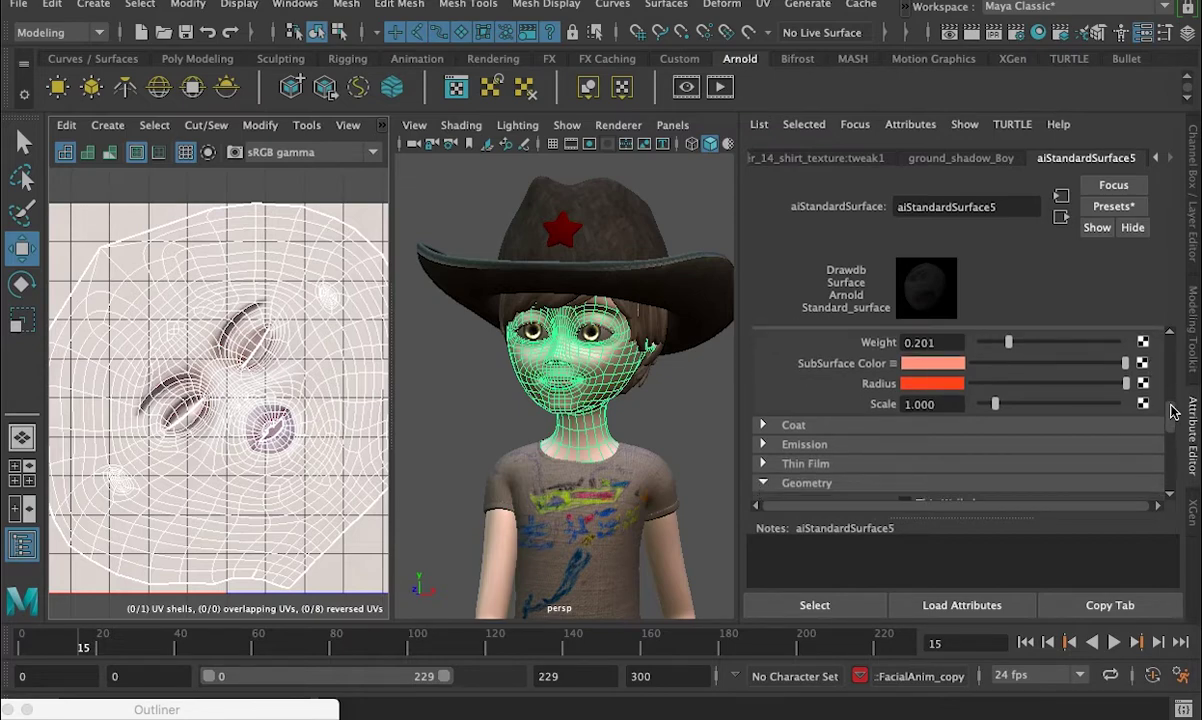
scroll(1173, 410, down, 2)
drag(1173, 410, 1173, 352)
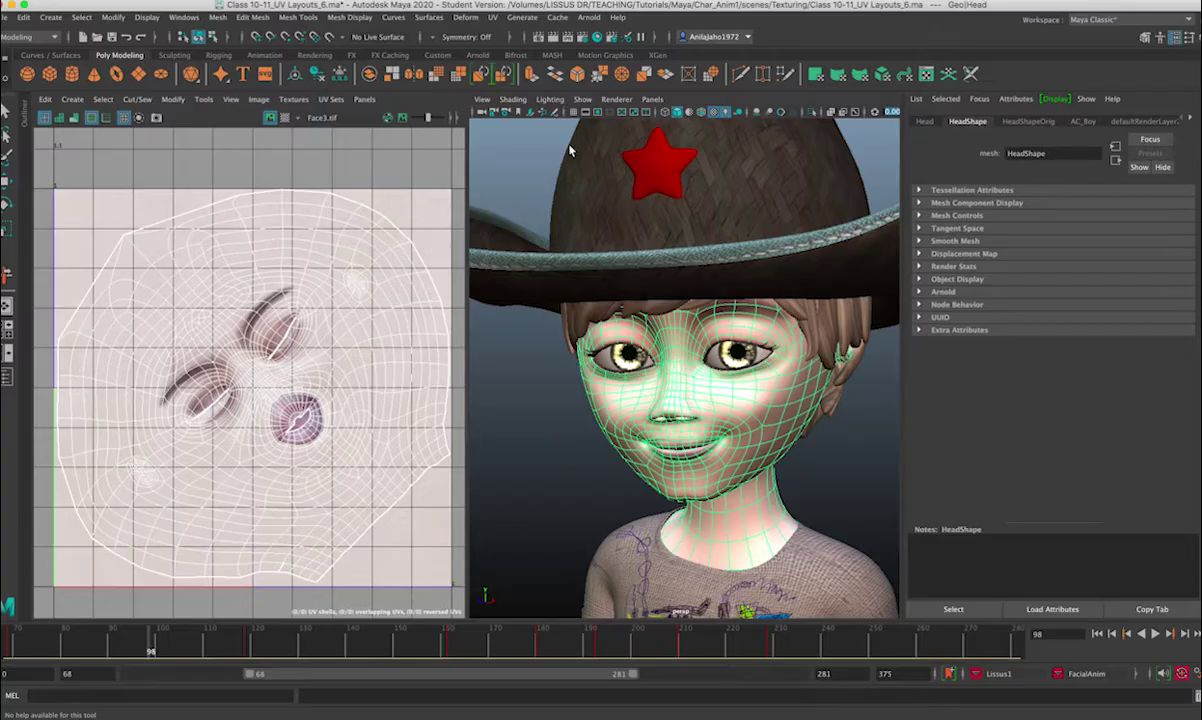
Open the Hypershade and enlarge its node graph area to inspect aiStandardSurface5.
click(596, 37)
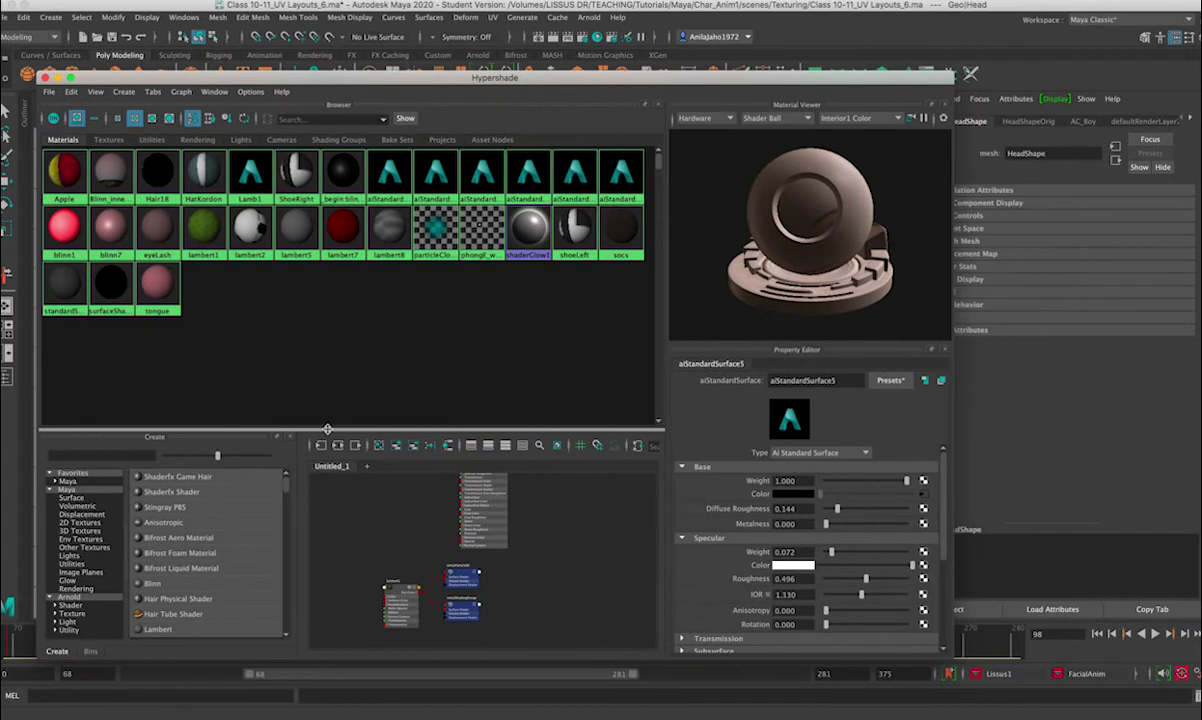
drag(327, 429, 326, 283)
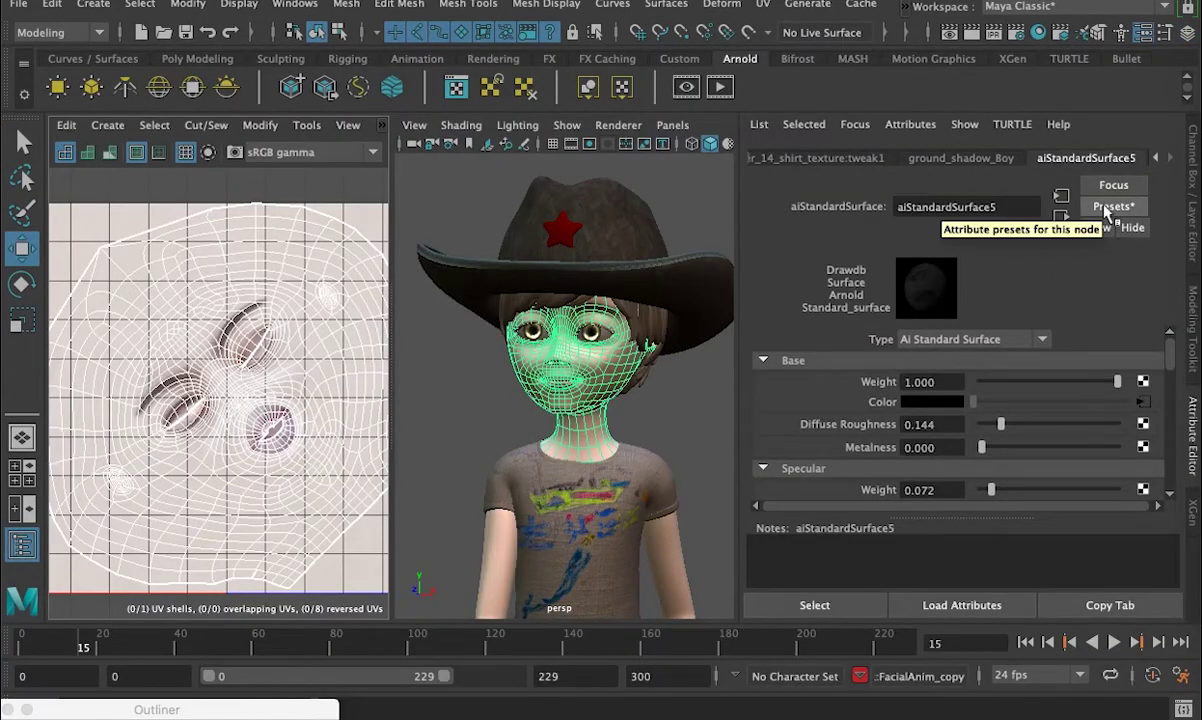
Browse the aiStandardSurface5 Skin and Wax presets without applying any.
click(1106, 209)
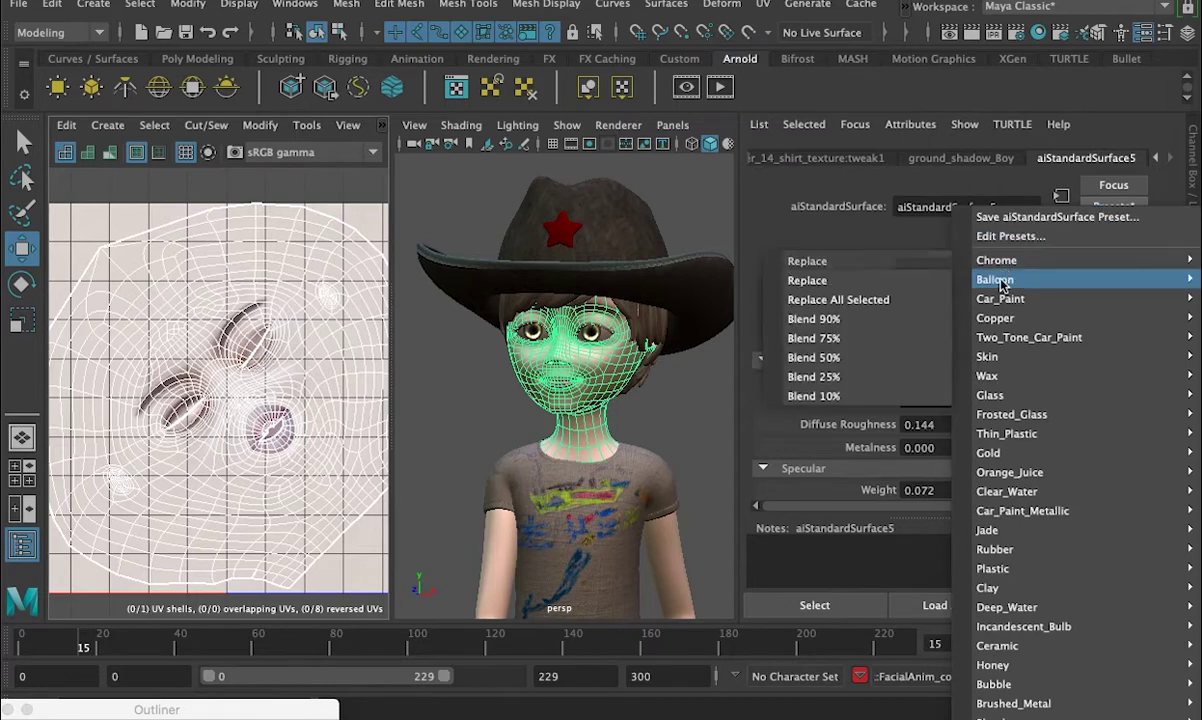
mouse_move(988, 357)
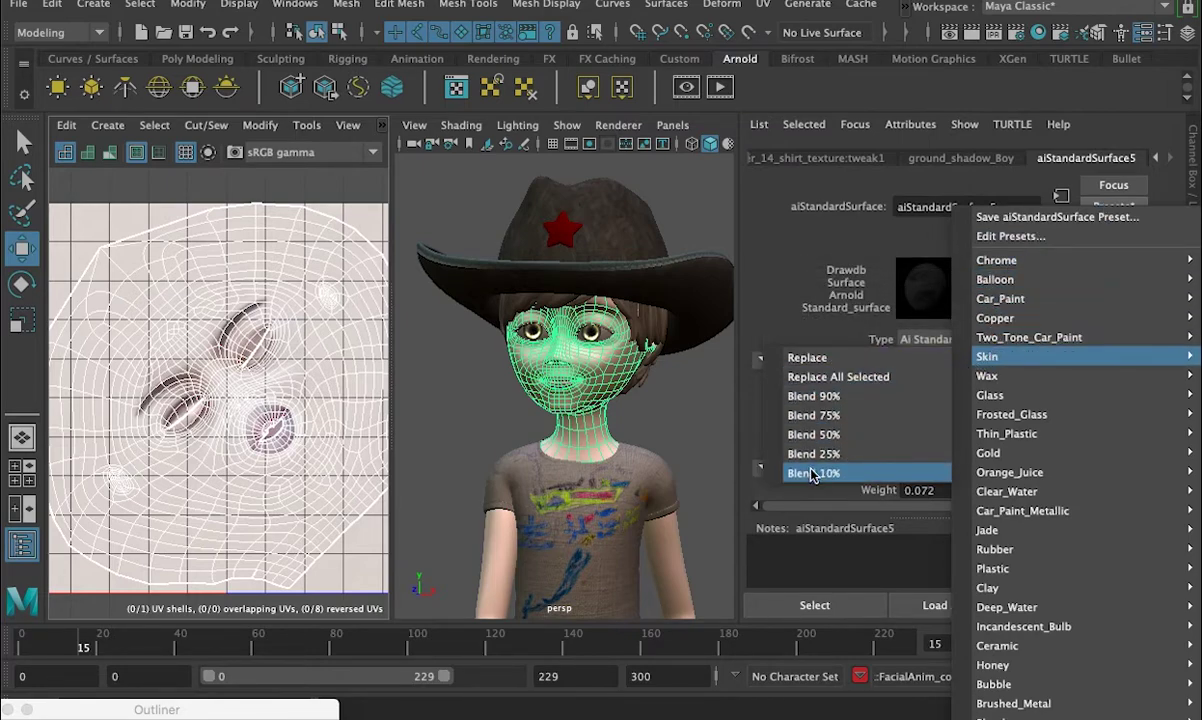
mouse_move(1013, 375)
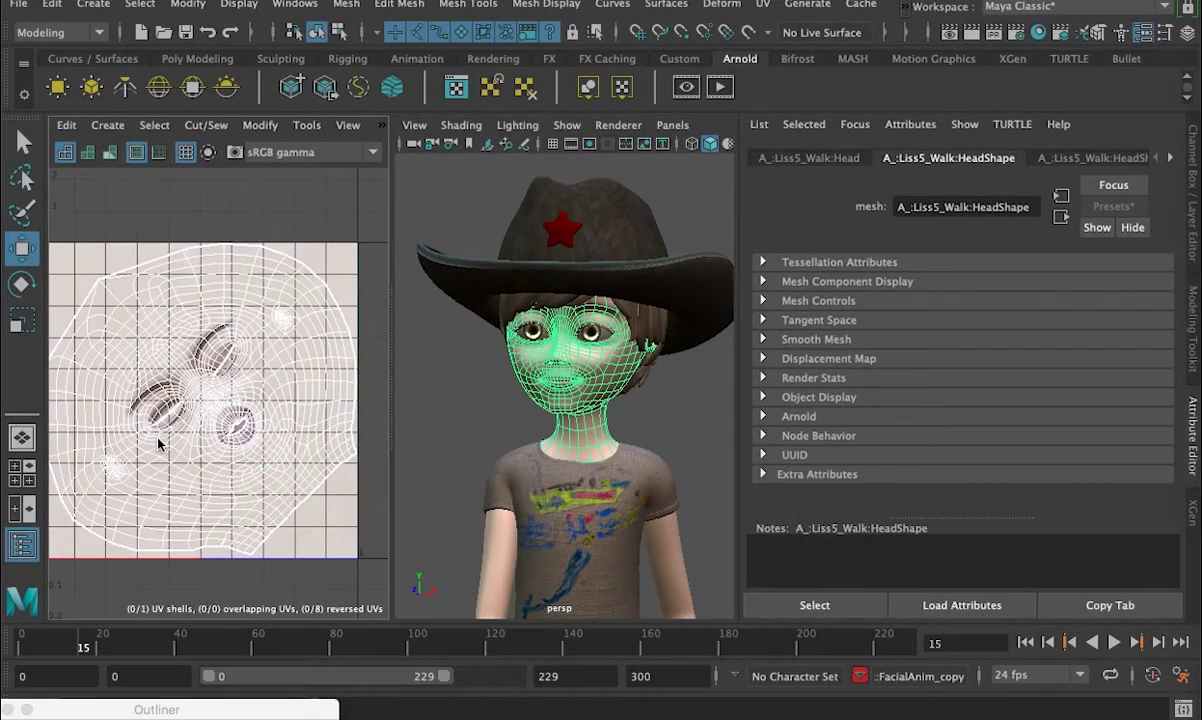
Zoom into the face UV layout and select the eye UVs via the marking menu.
alt+right_drag(158, 444, 357, 414)
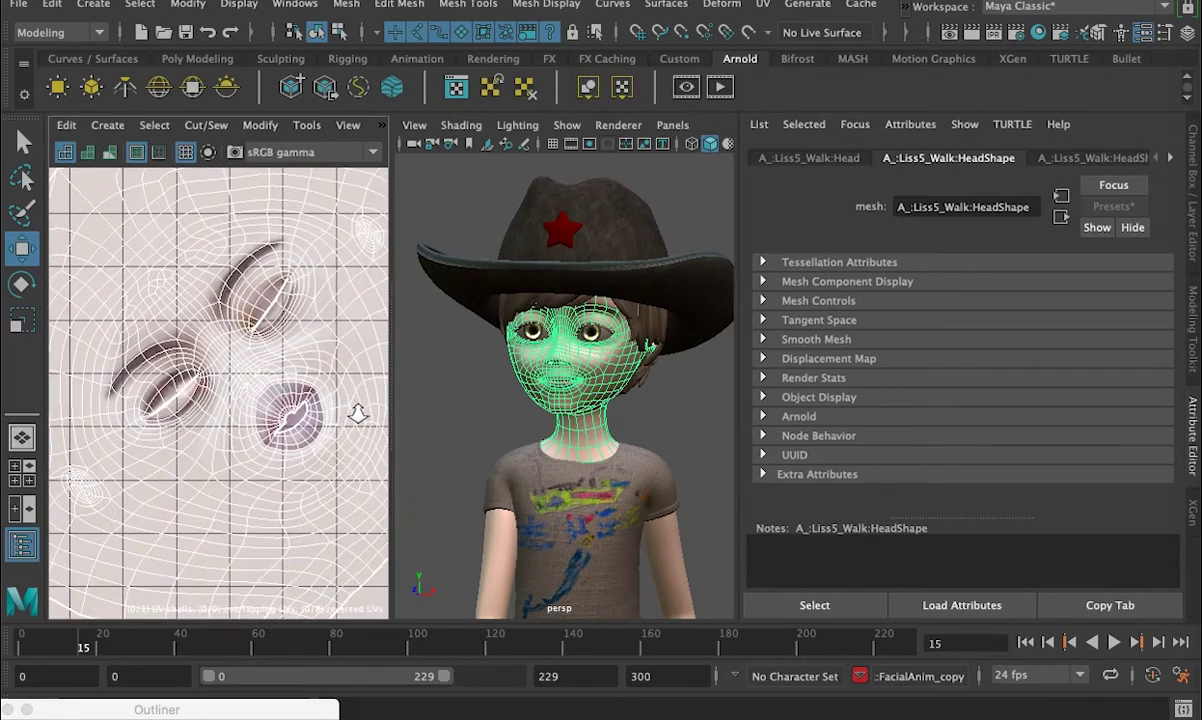
alt+middle_drag(338, 436, 302, 445)
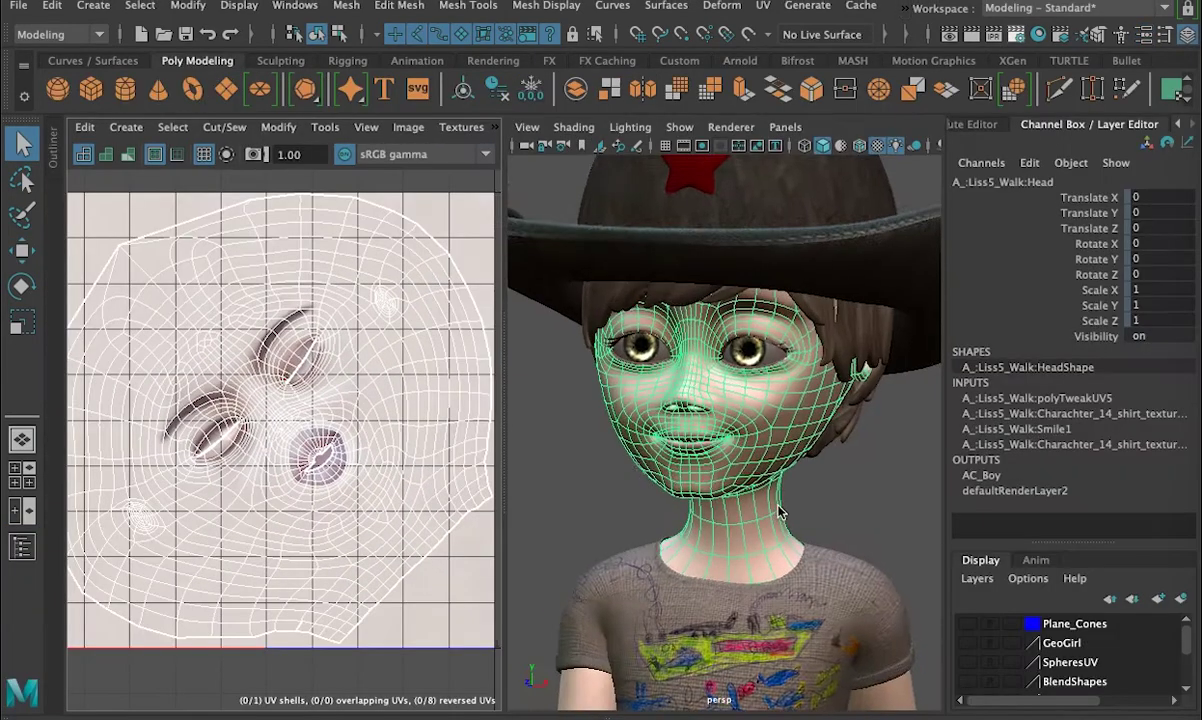
scroll(722, 262, up, 5)
scroll(722, 262, up, 5)
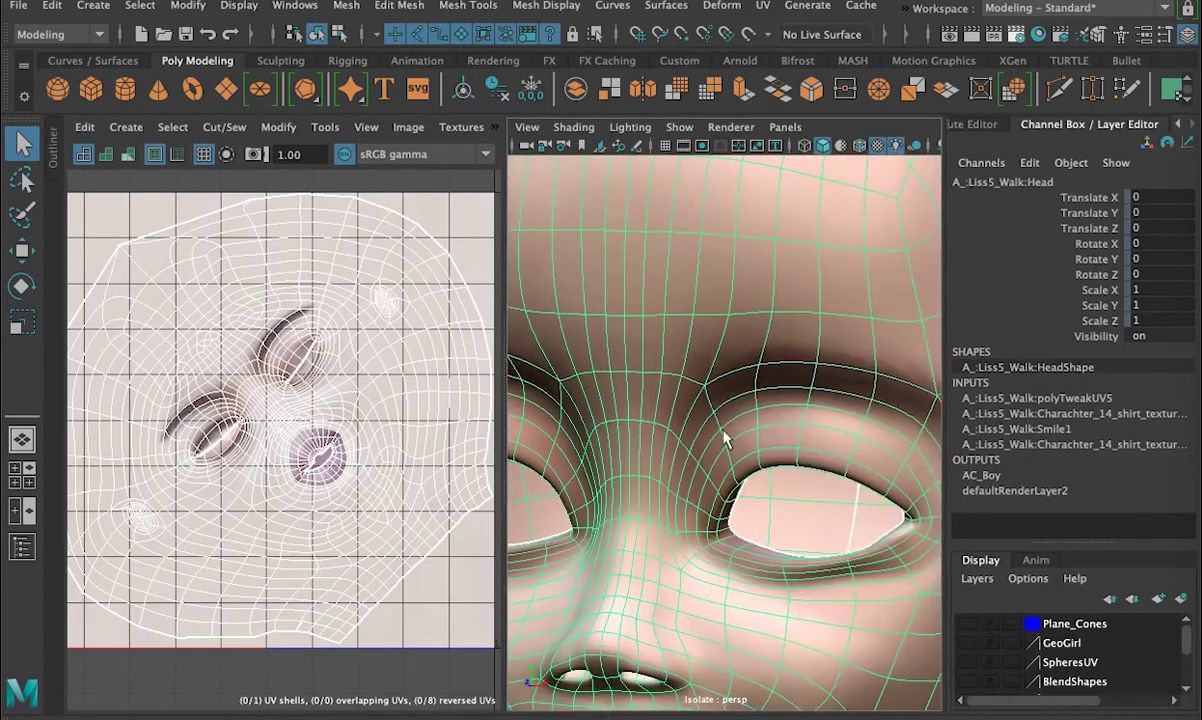
right_drag(655, 364, 719, 422)
scroll(376, 457, up, 6)
alt+middle_drag(262, 558, 287, 529)
Grow the eye selection to the whole face shell and move it up-left onto the 0–1 tile.
key(w)
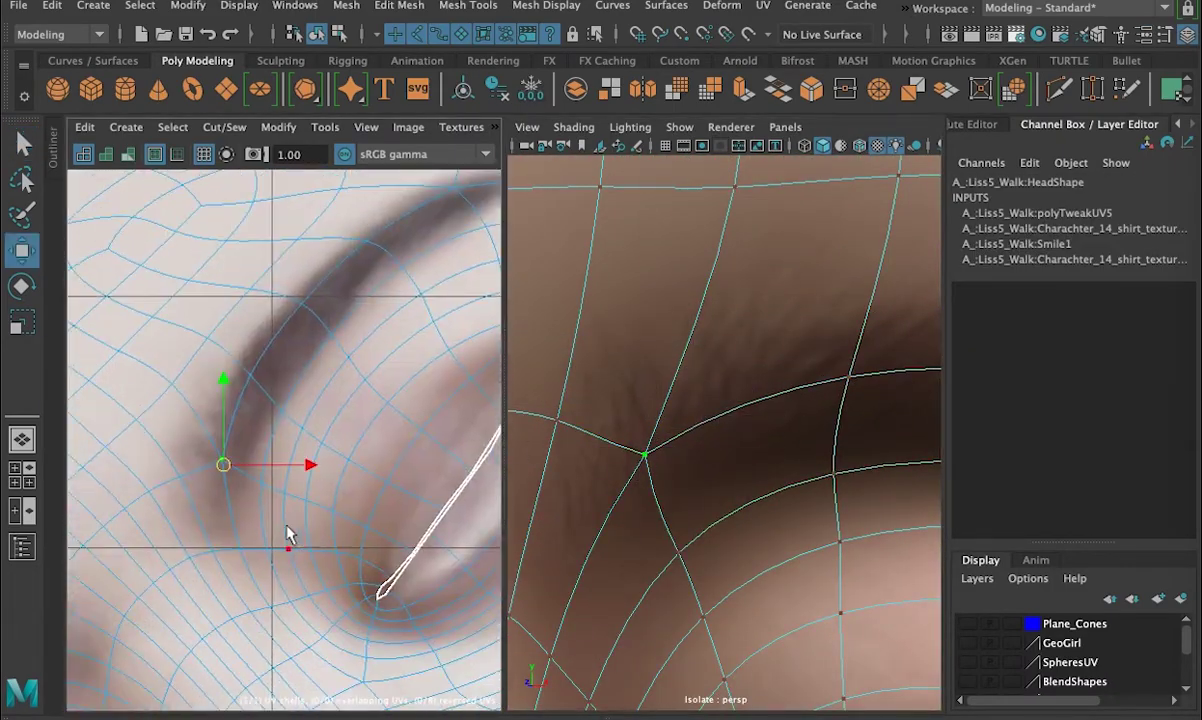
drag(225, 467, 258, 476)
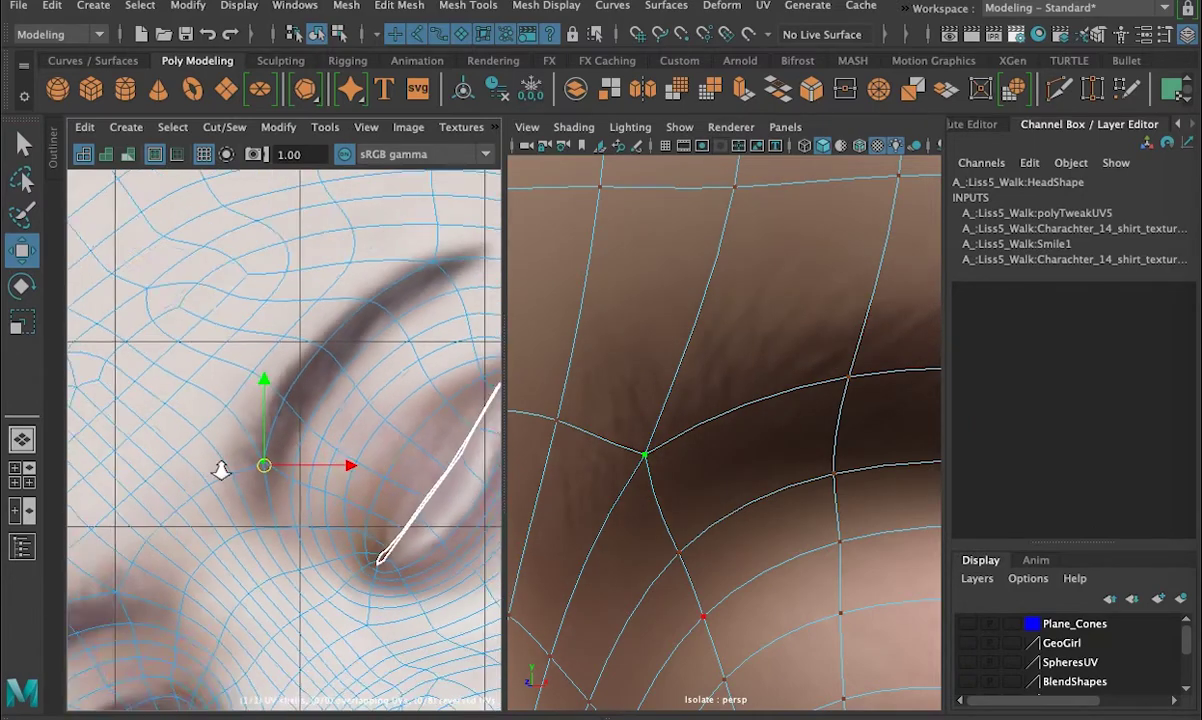
key(shift+period)
key(shift+period)
key(shift+period)
key(shift+f)
mouse_move(277, 479)
mouse_down()
mouse_move(271, 462)
mouse_move(277, 480)
mouse_up()
scroll(279, 503, down, 5)
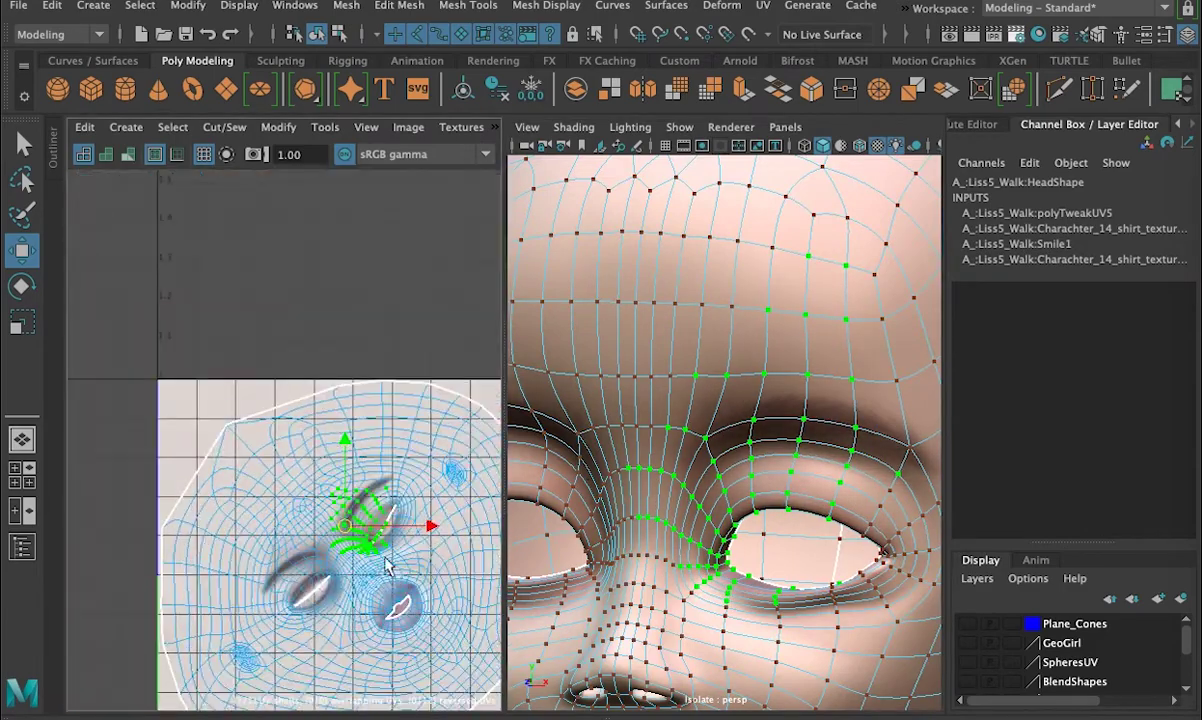
key(shift+period)
key(shift+period)
key(shift+period)
key(shift+period)
key(f)
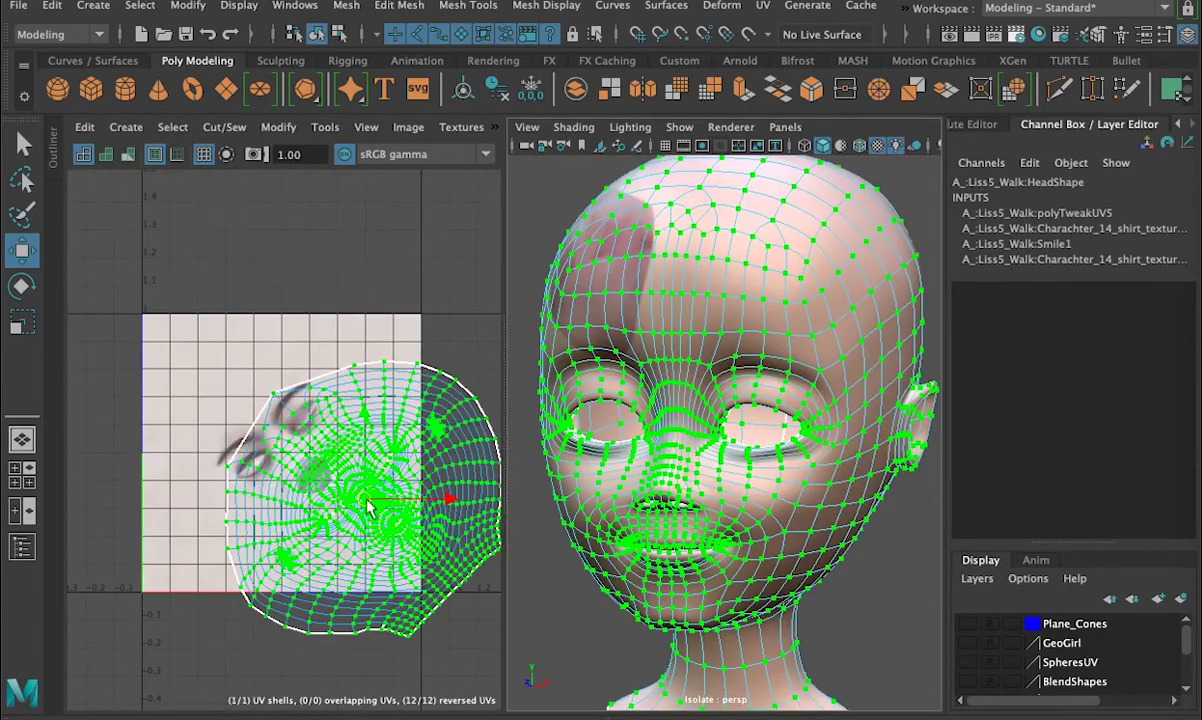
drag(355, 472, 508, 544)
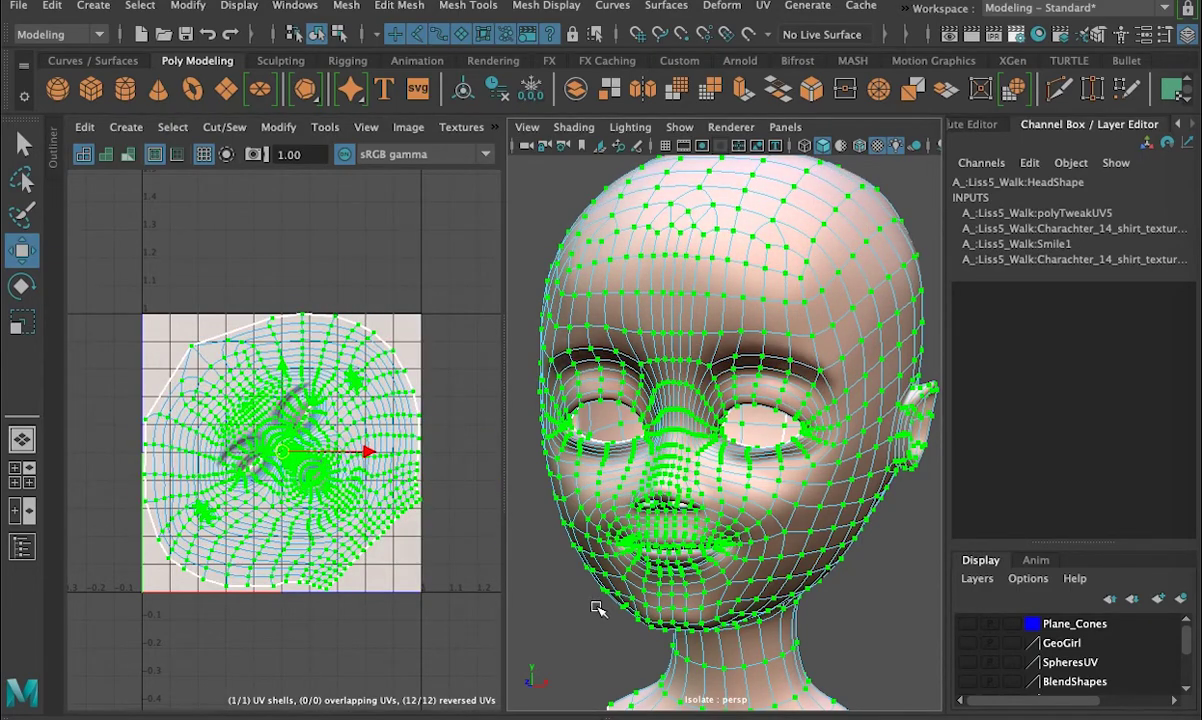
Clear the UV selection, return to Object Mode and exit isolate to show the full character.
click(560, 574)
right_drag(578, 364, 682, 332)
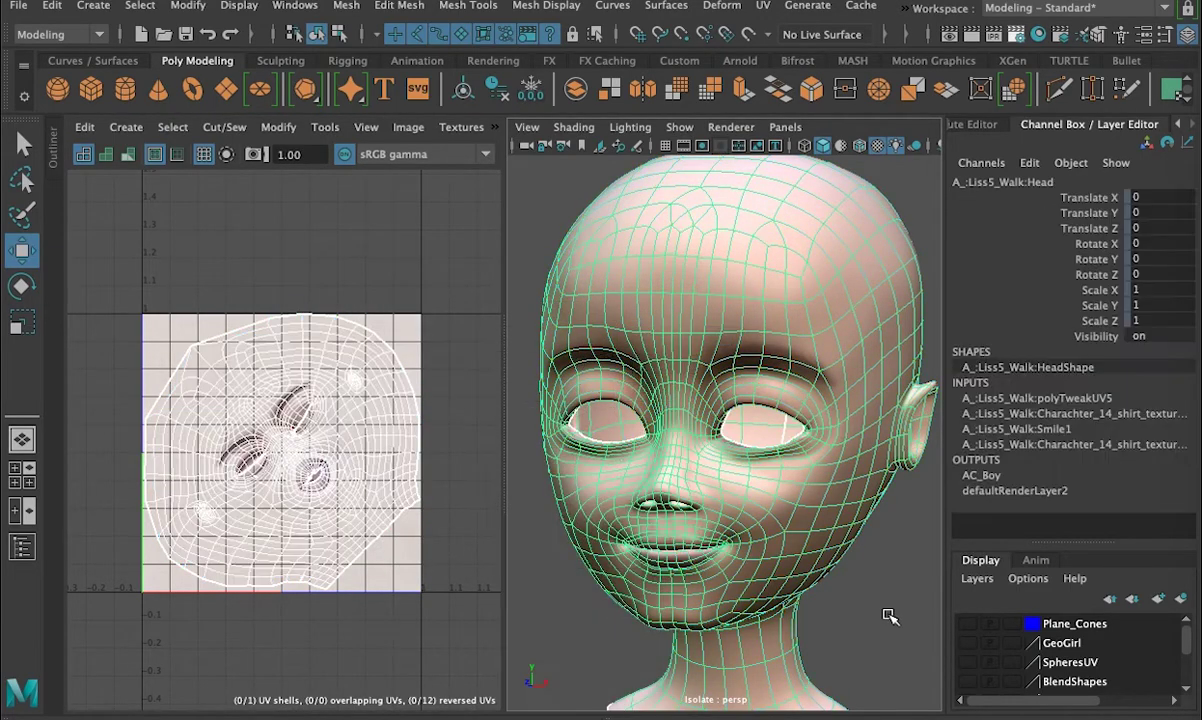
click(890, 622)
key(ctrl+1)
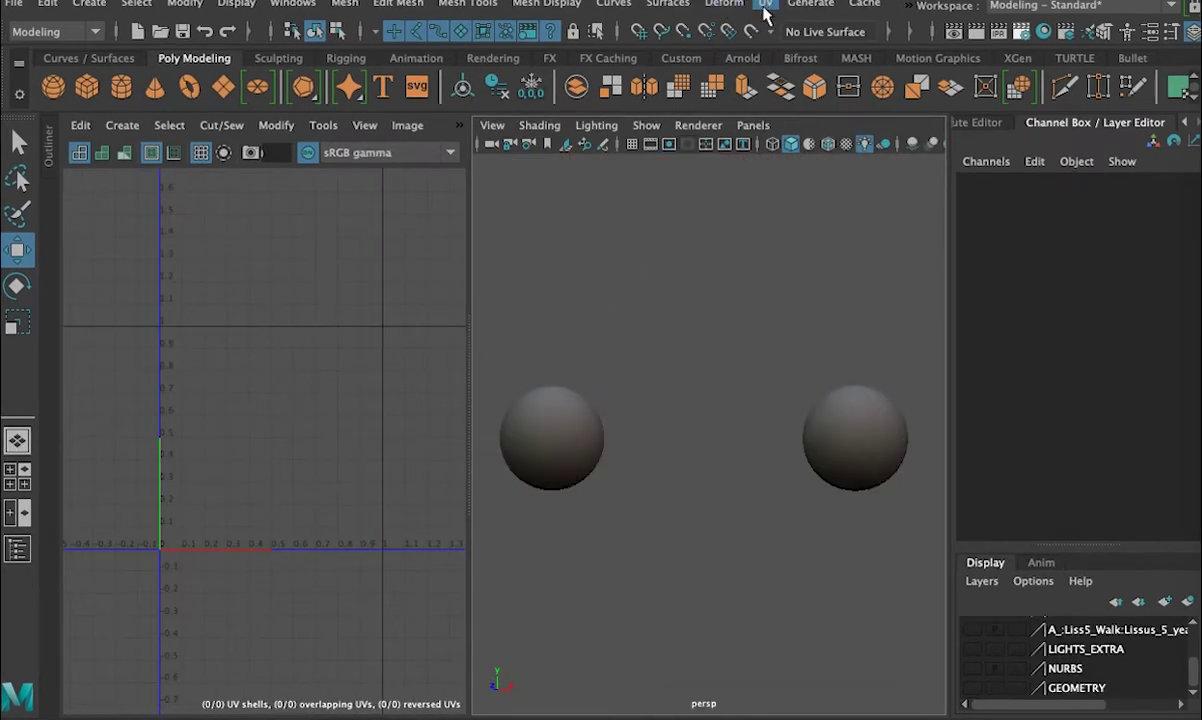
Select the left sphere and view its UVs in the maximized UV Editor.
click(765, 5)
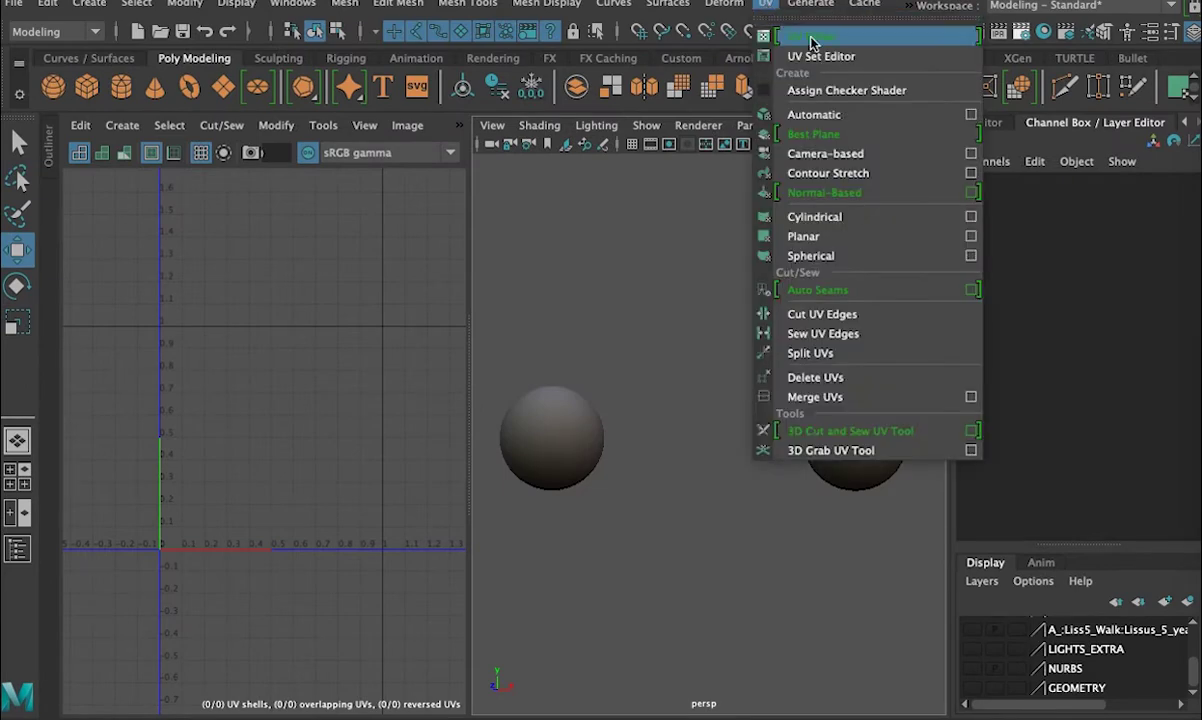
click(490, 408)
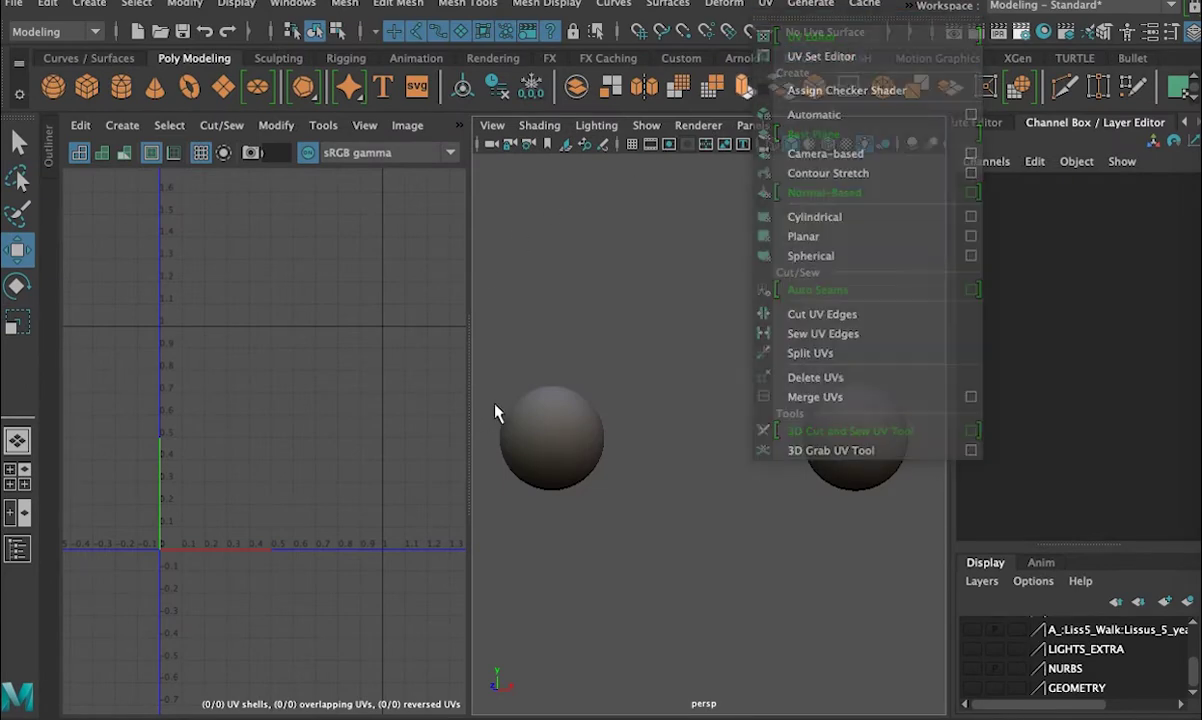
click(557, 447)
key(f)
key(space)
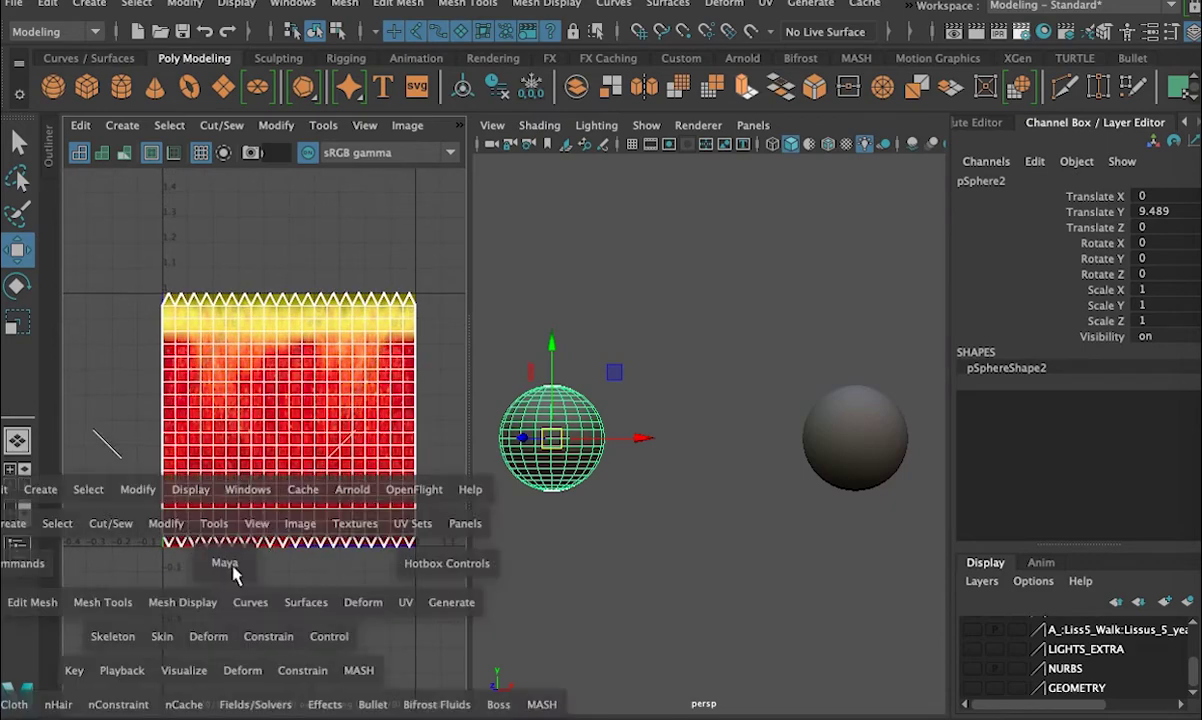
scroll(475, 566, down, 2)
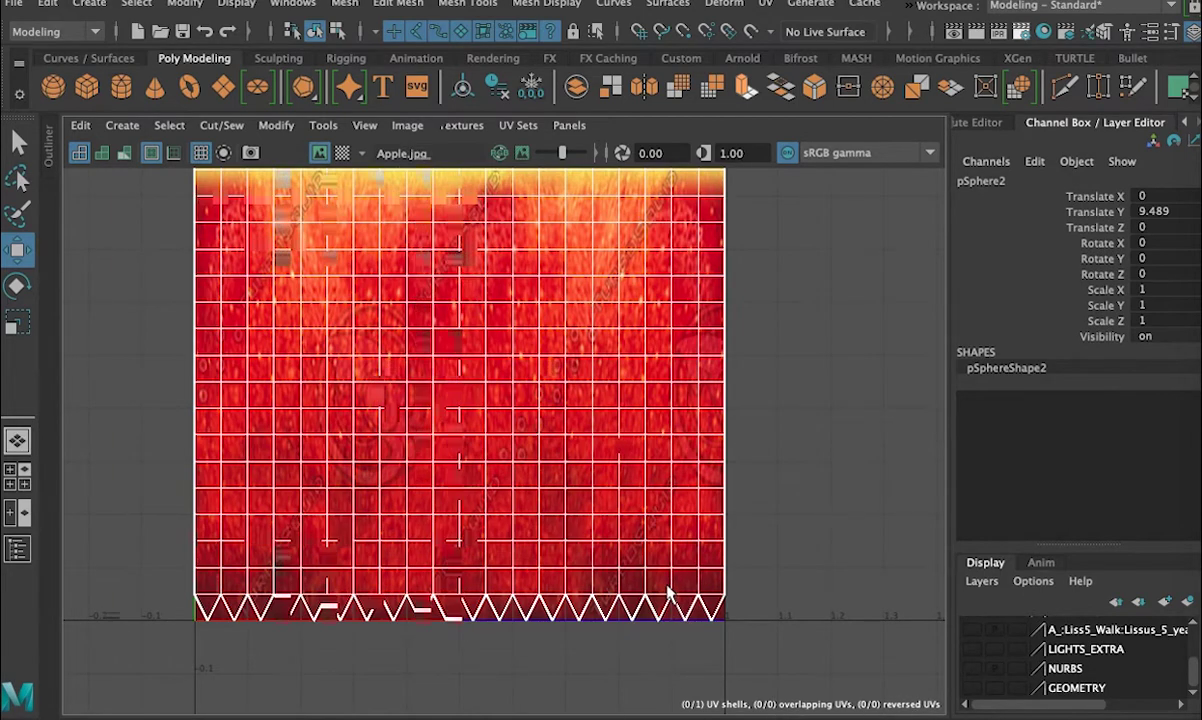
key(space)
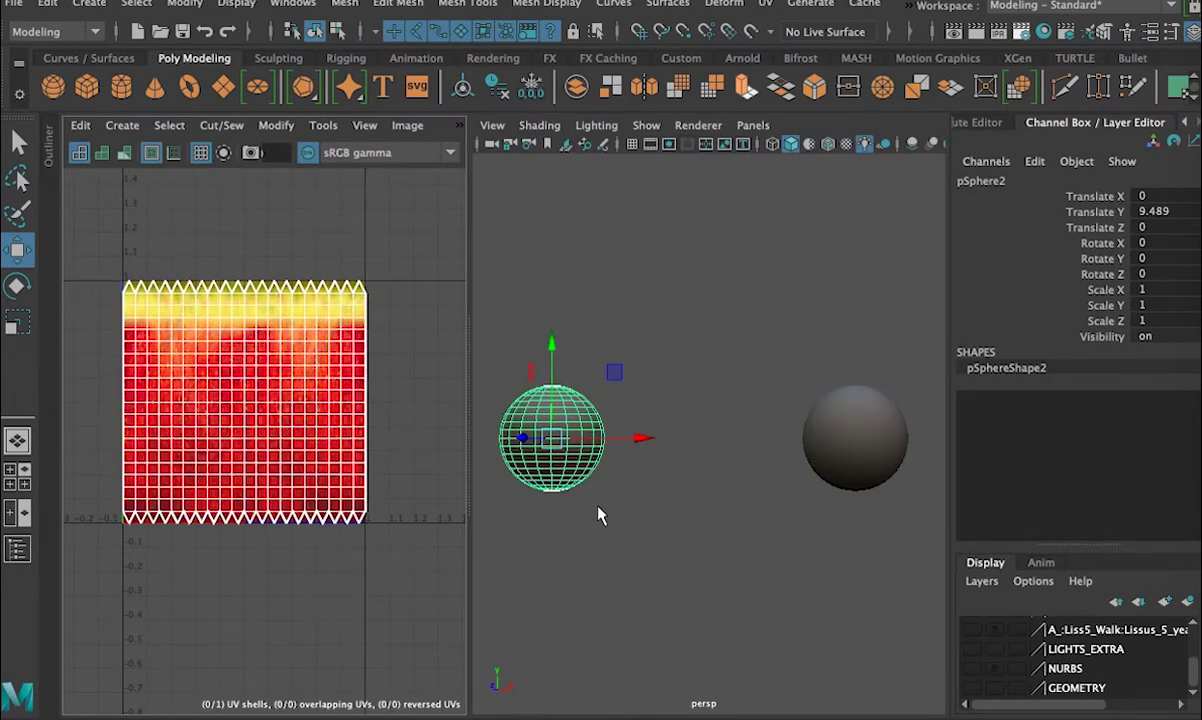
Turn on textured display for the apple and soccer ball in the viewport.
click(598, 514)
drag(598, 514, 721, 375)
click(656, 339)
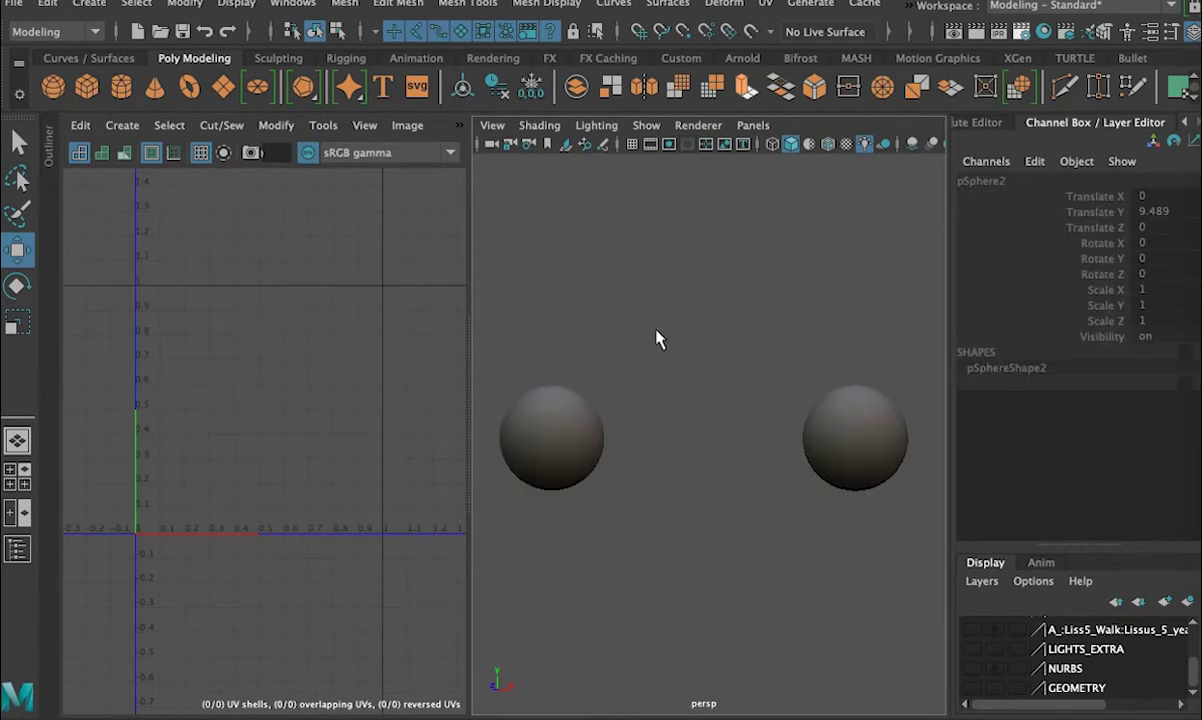
click(539, 125)
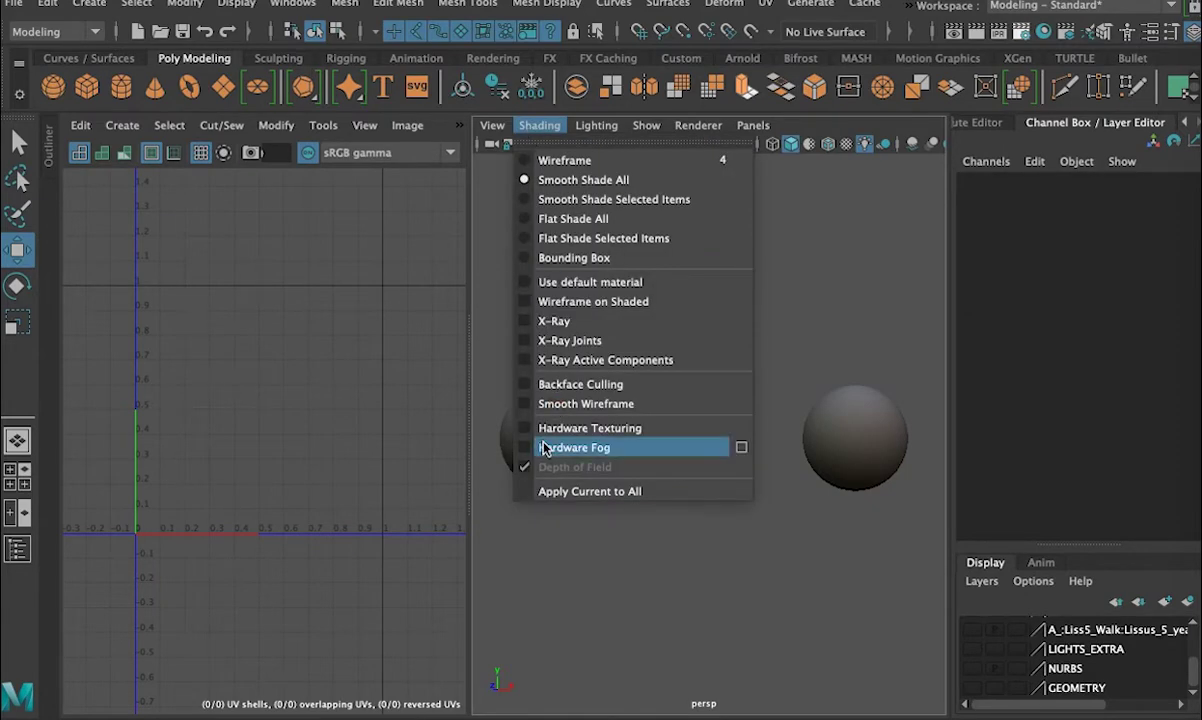
click(570, 428)
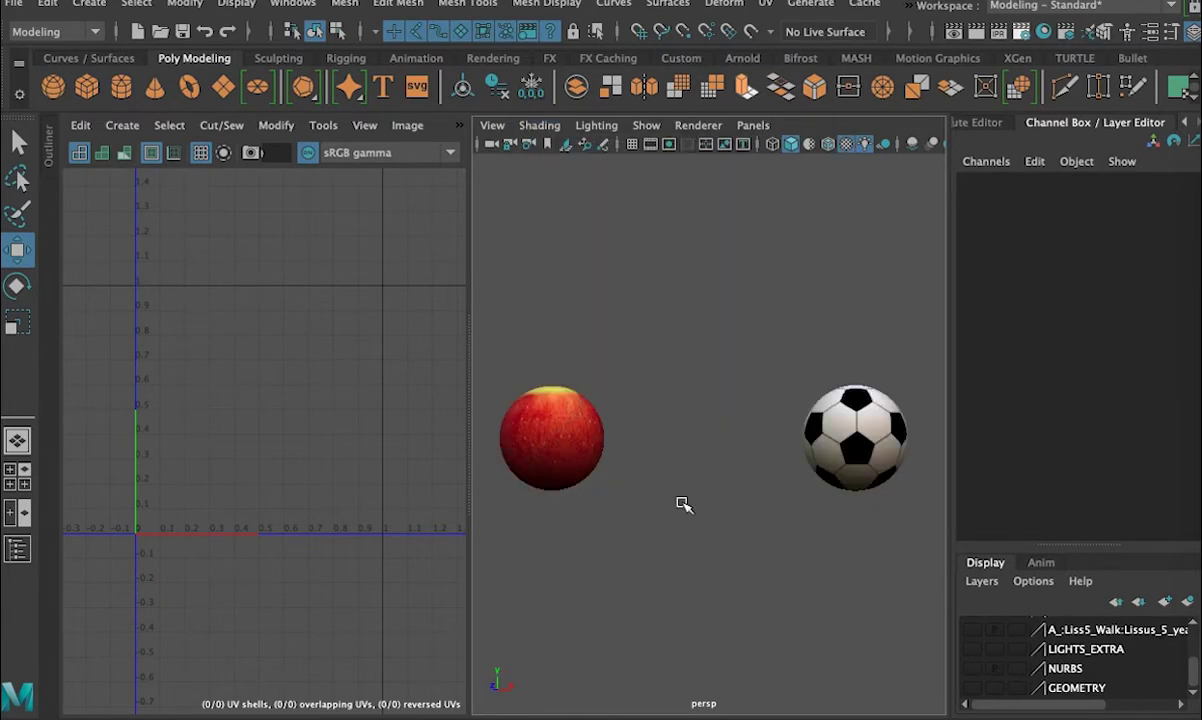
Hide the SpheresUV layer, show the character's layer, and select his head.
scroll(560, 500, up, 1)
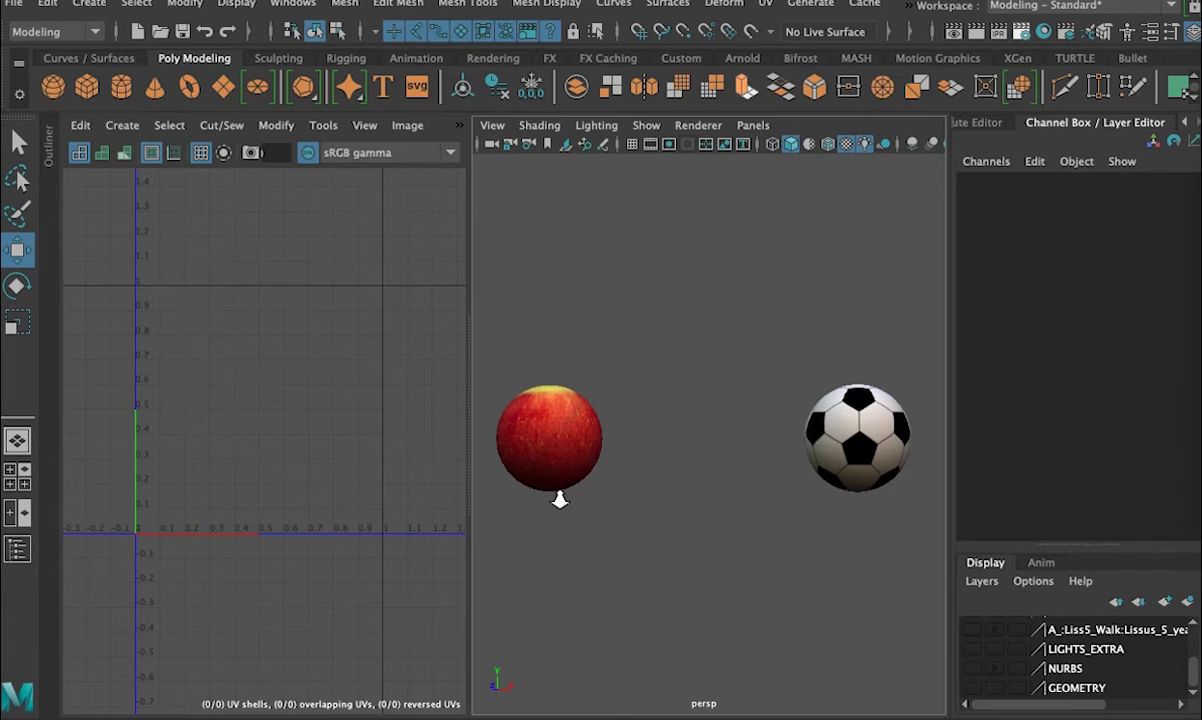
scroll(563, 500, up, 1)
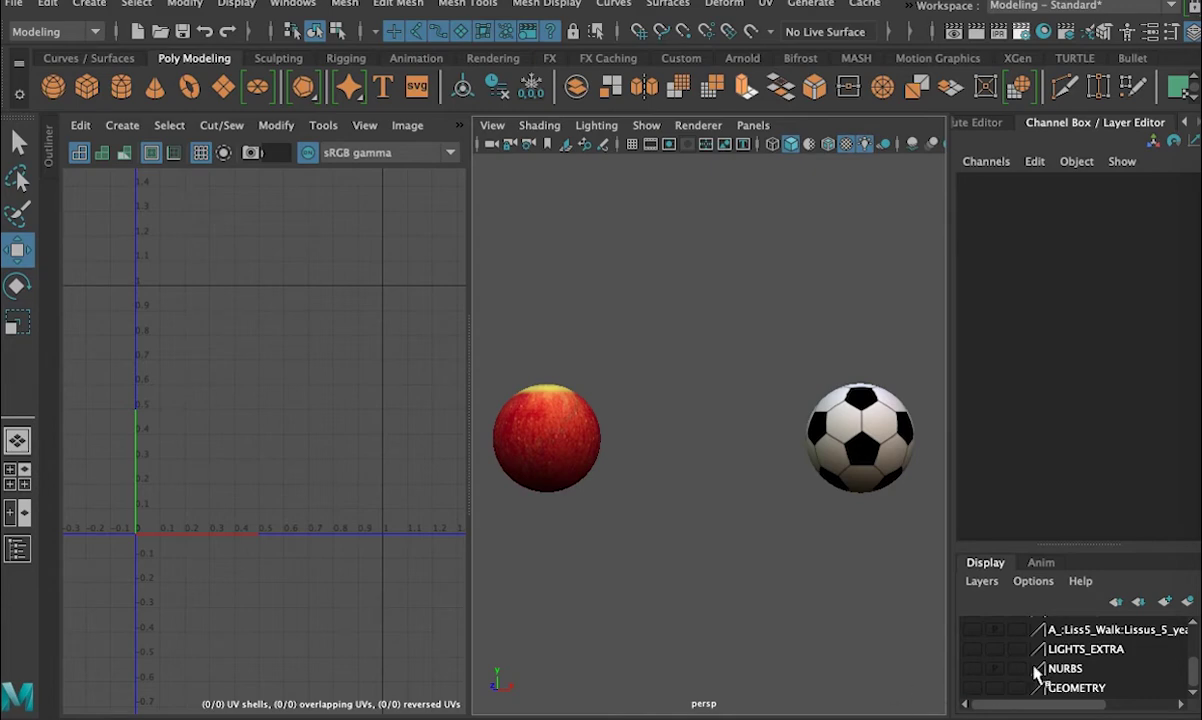
scroll(1120, 632, up, 3)
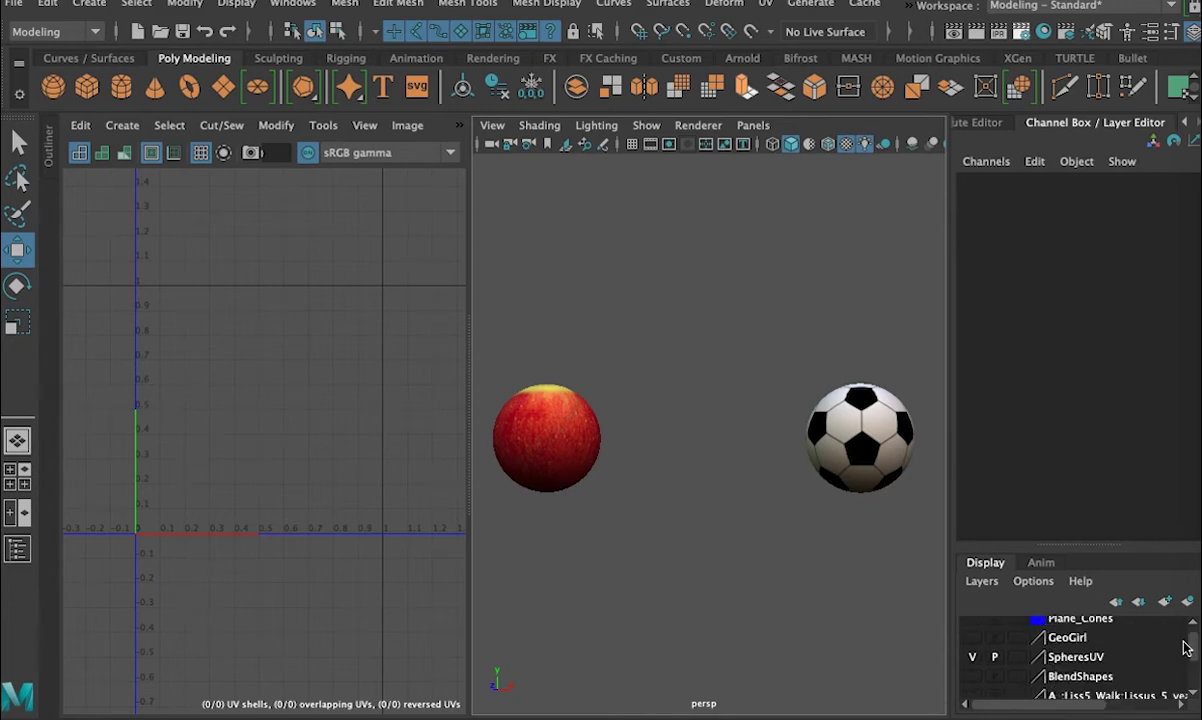
click(973, 657)
scroll(983, 665, down, 3)
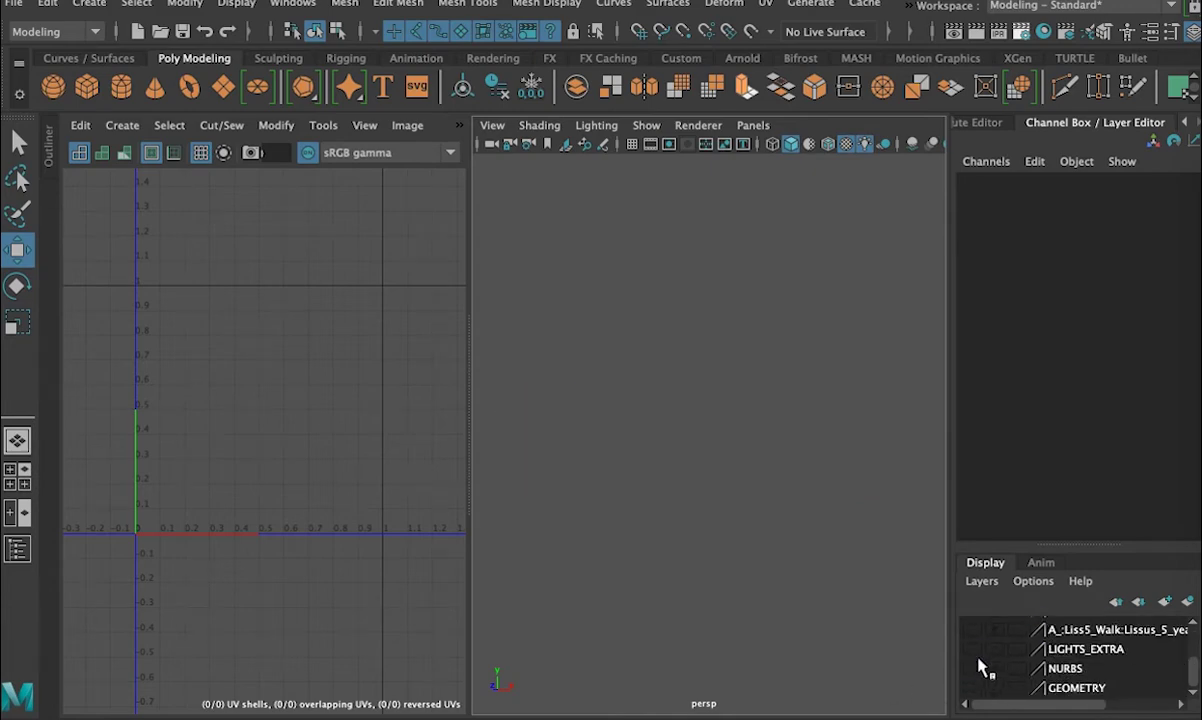
click(972, 629)
click(715, 450)
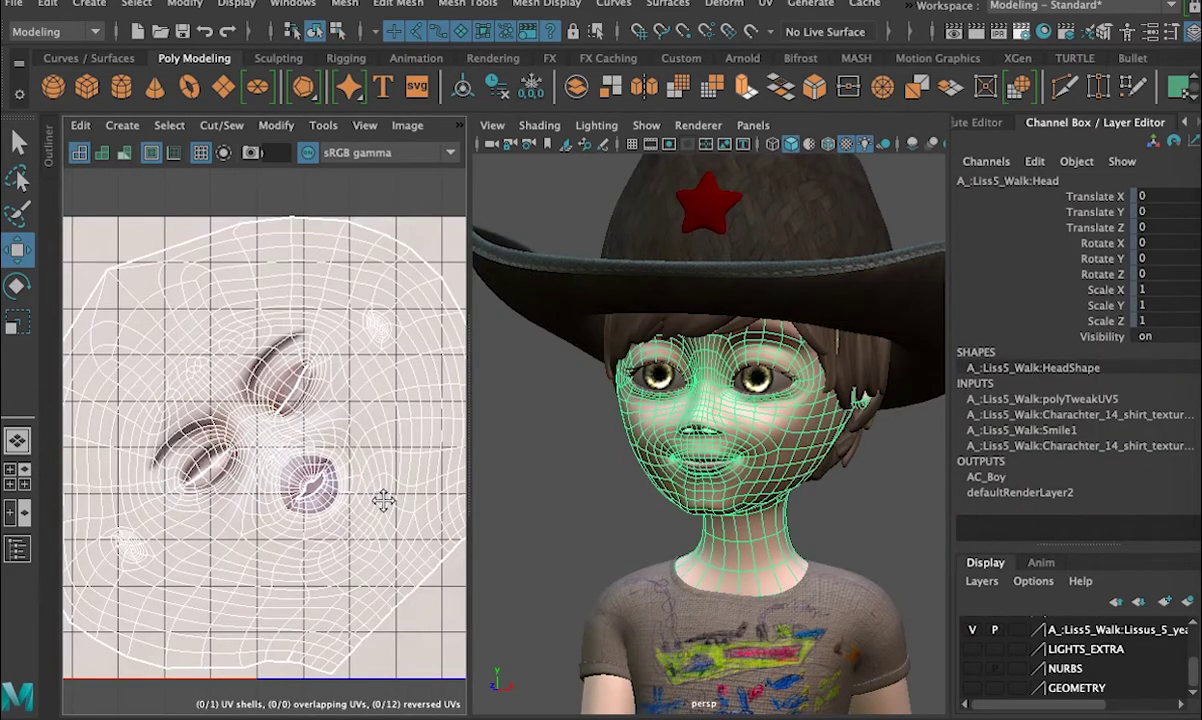
Study the head UVs in the maximized UV Editor with the texture image hidden, then restore the layout.
key(space)
click(319, 153)
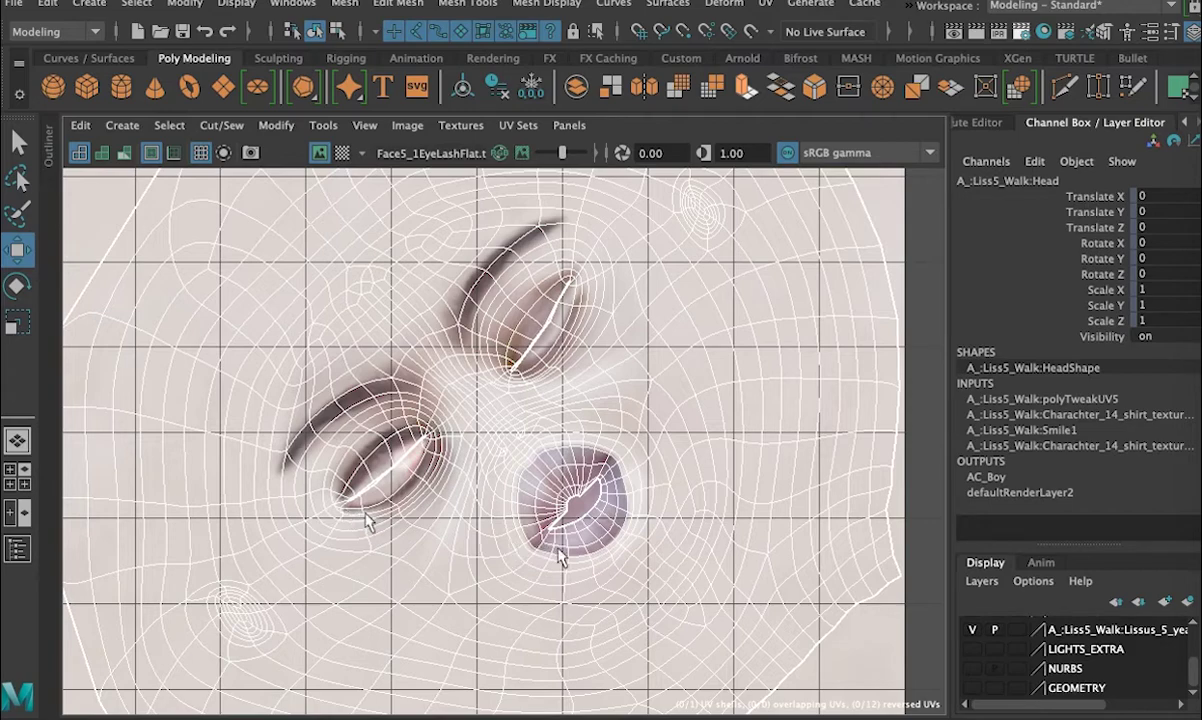
key(space)
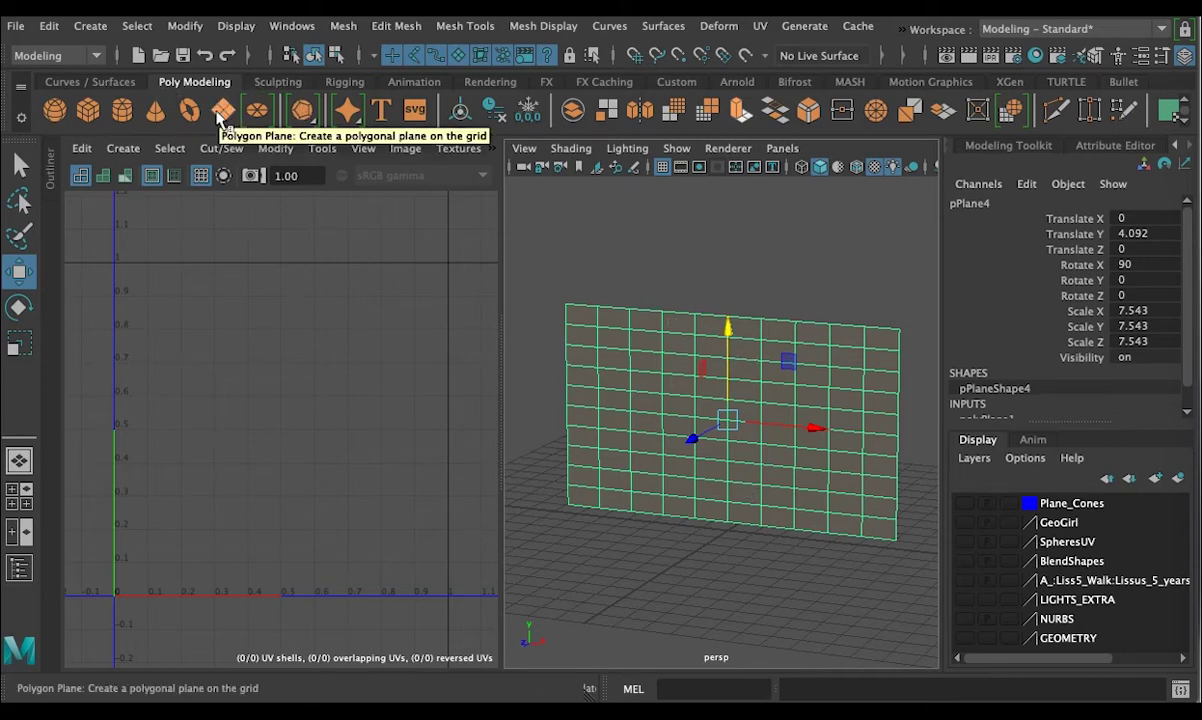
click(760, 27)
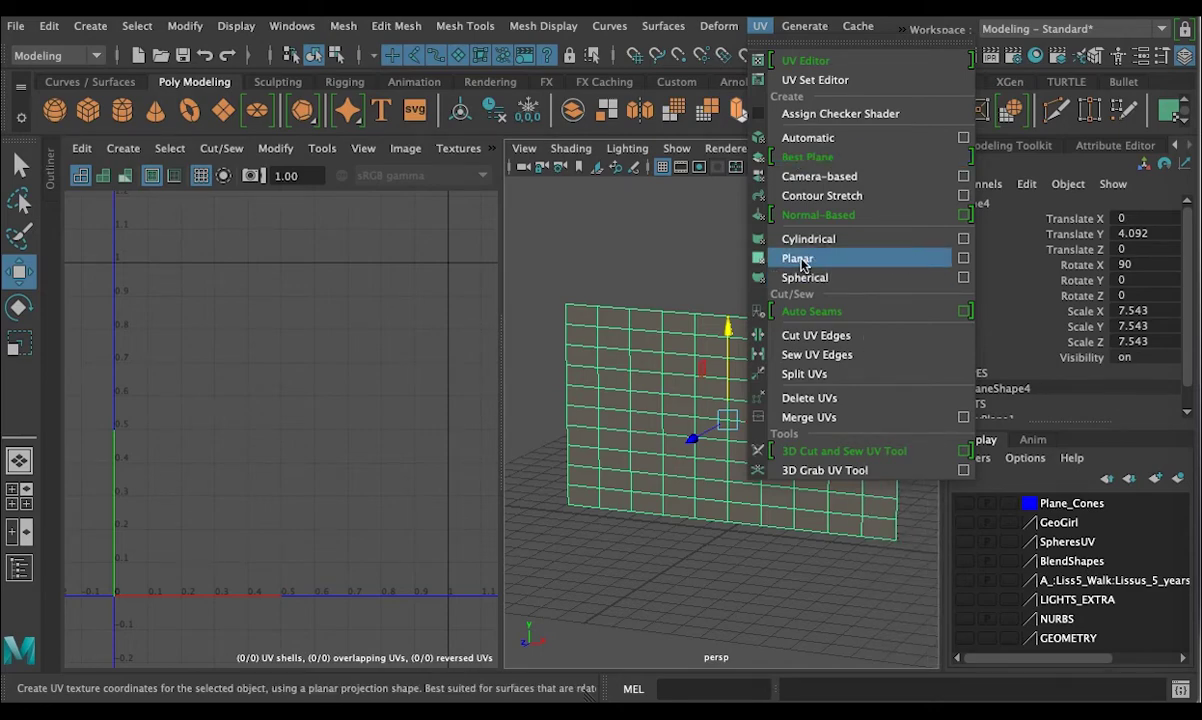
Open the Planar Mapping Options and move the dialog aside.
click(963, 257)
drag(925, 72, 692, 88)
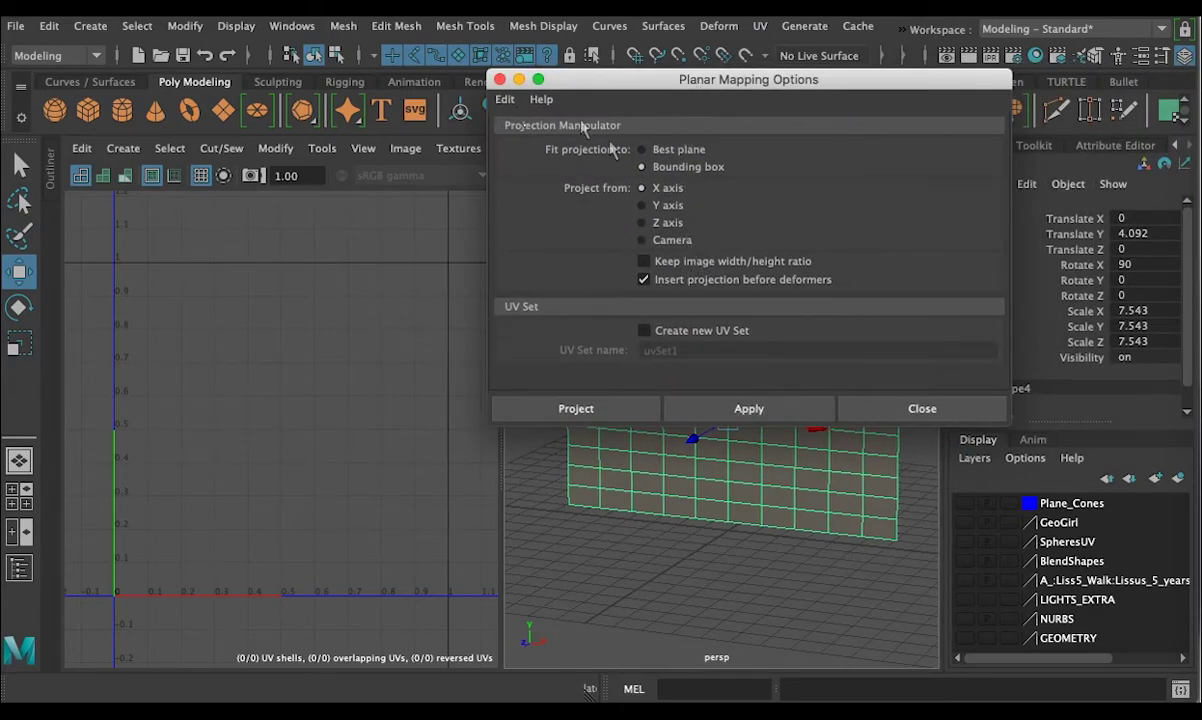
Reset the Planar Mapping Options to their default settings.
click(504, 100)
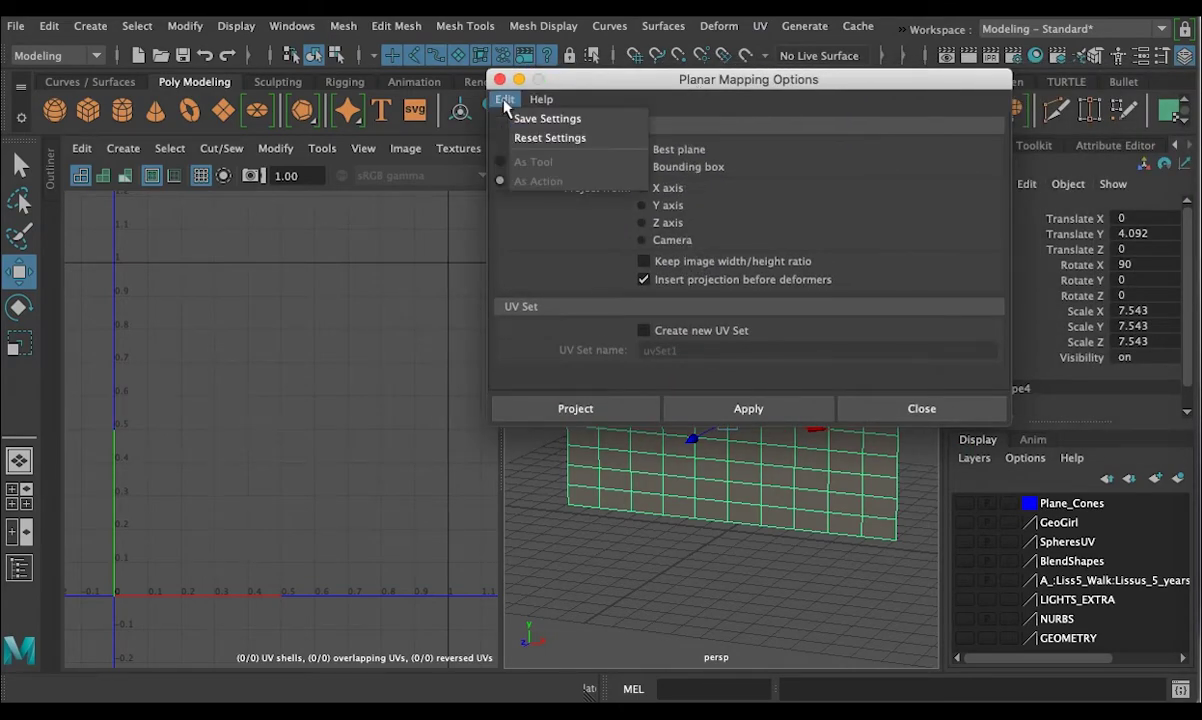
click(537, 140)
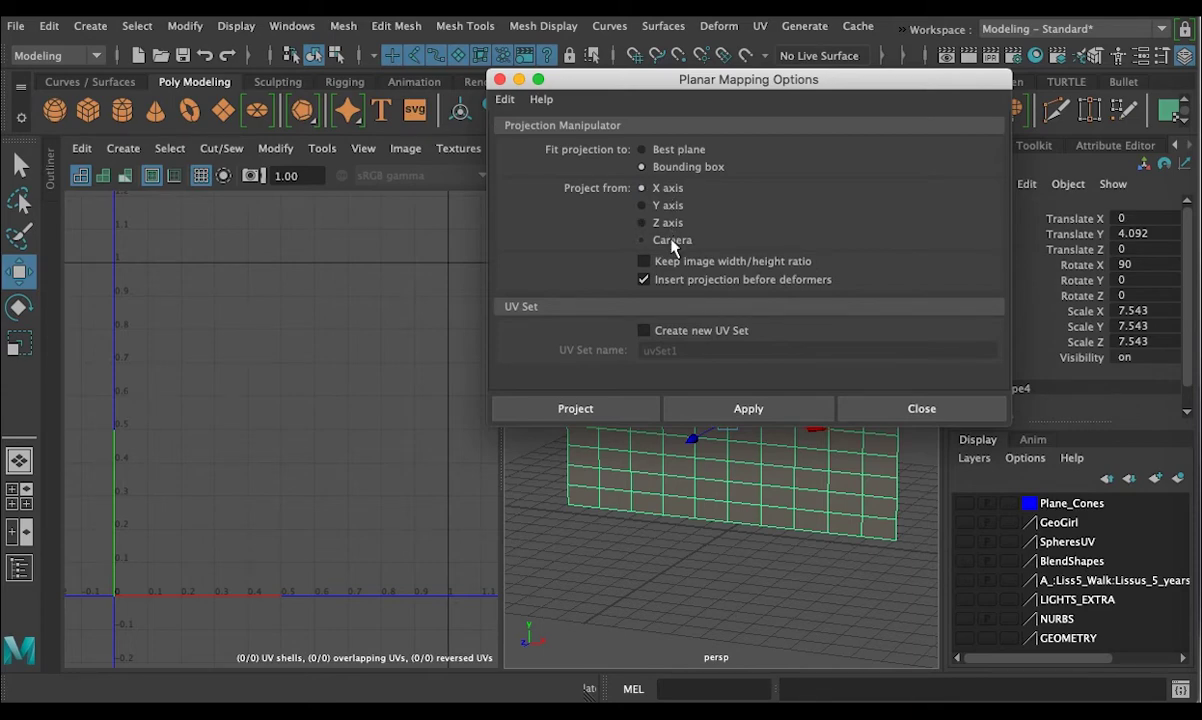
drag(700, 79, 223, 79)
drag(476, 79, 343, 65)
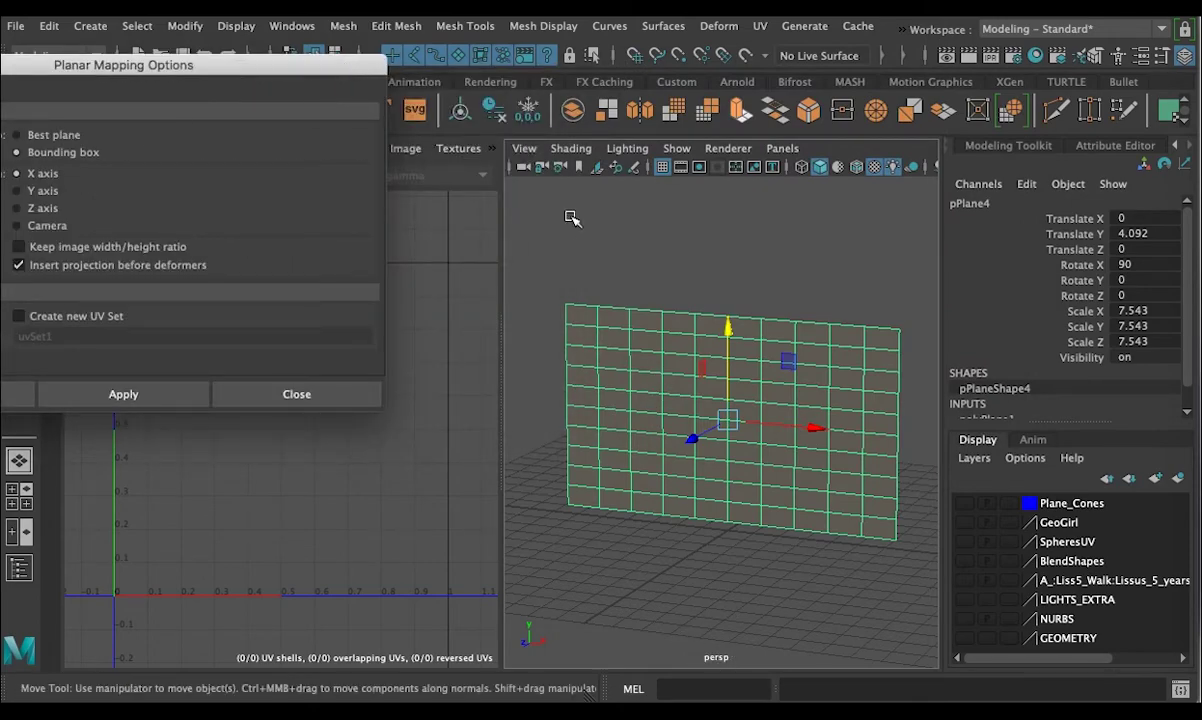
Turn on the resolution gate in the perspective view.
click(524, 148)
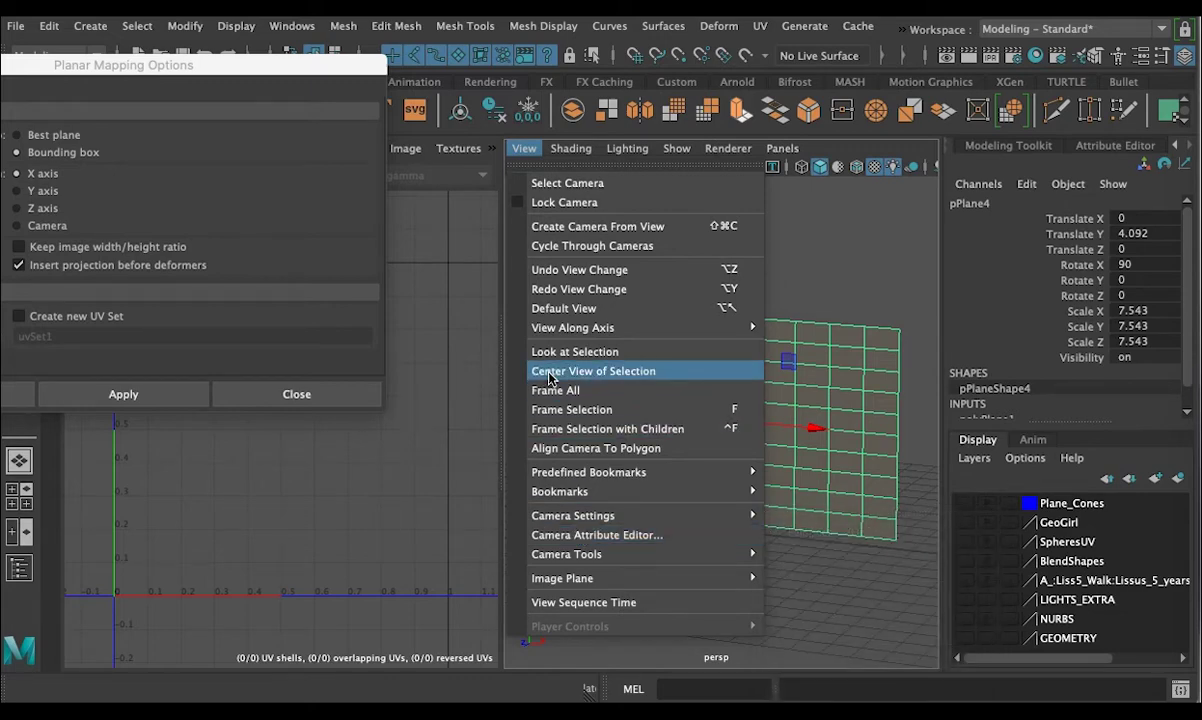
mouse_move(565, 515)
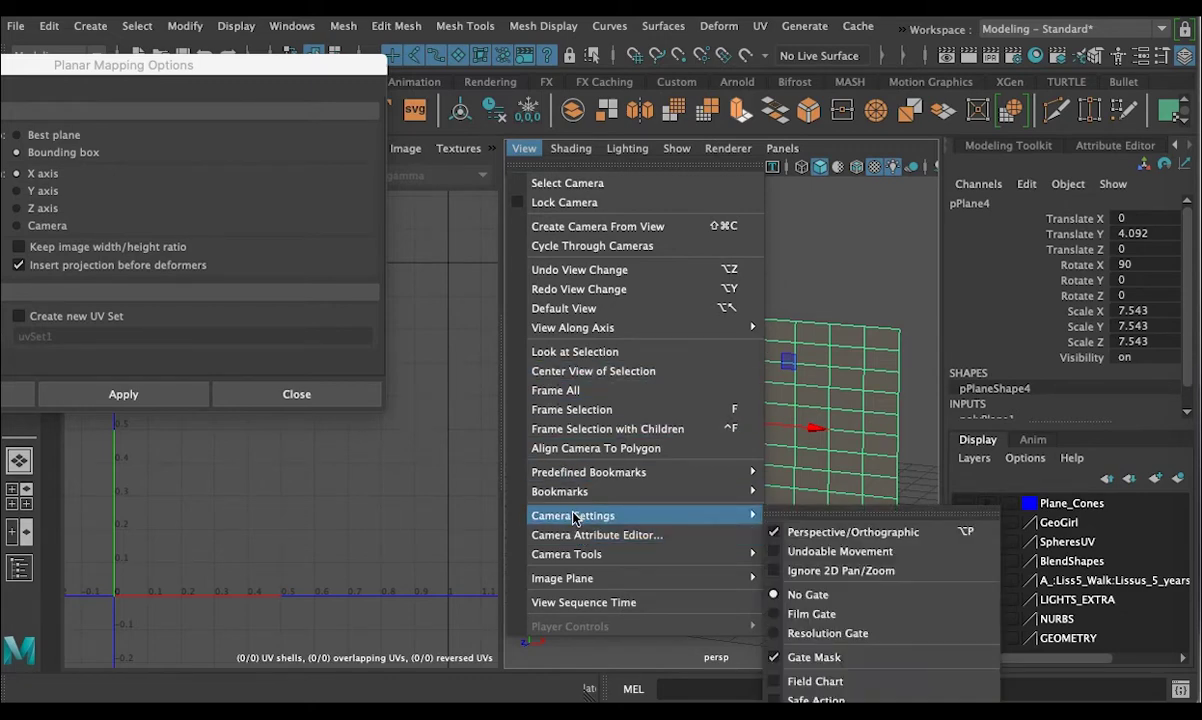
click(790, 634)
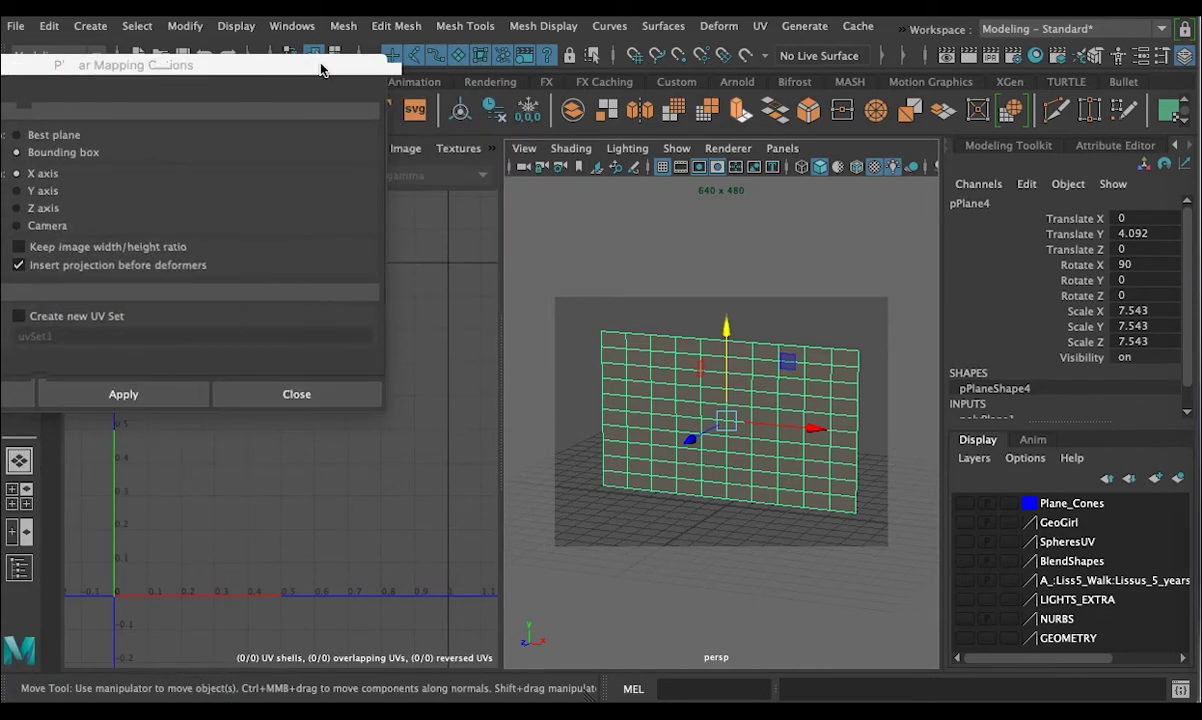
Set Project from to the Z axis and apply the planar projection to the plane.
drag(300, 60, 511, 134)
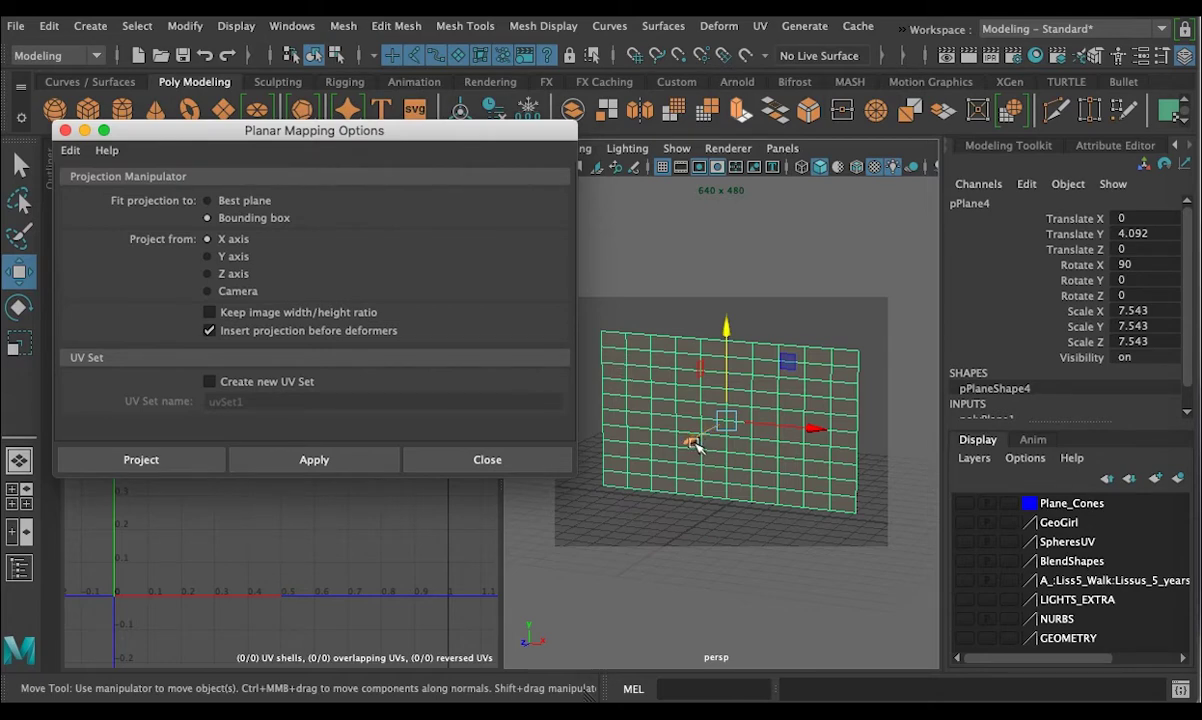
click(208, 274)
click(314, 462)
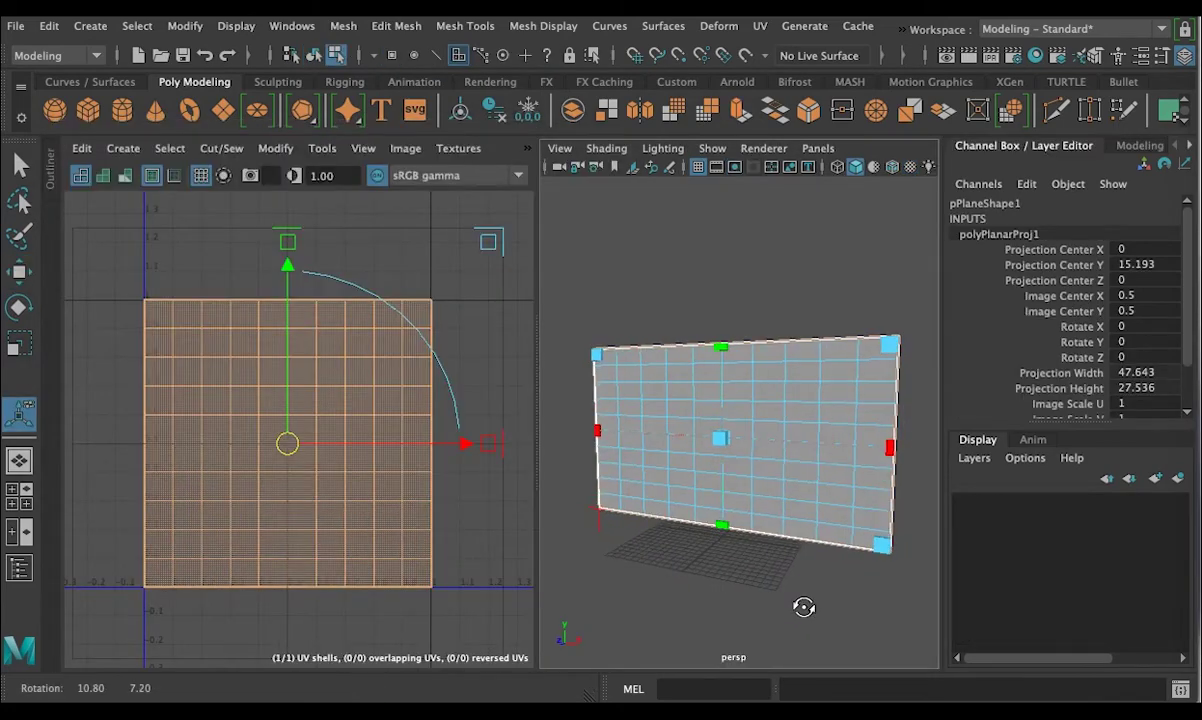
alt+drag(804, 607, 800, 607)
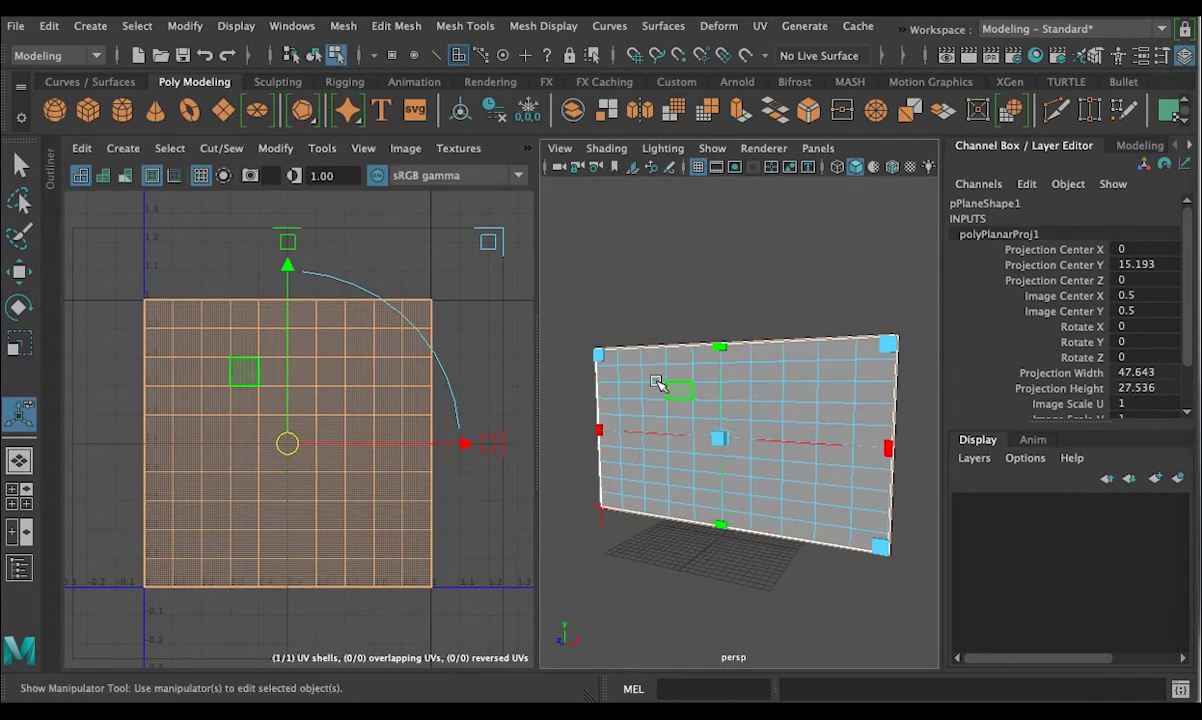
alt+drag(851, 454, 909, 488)
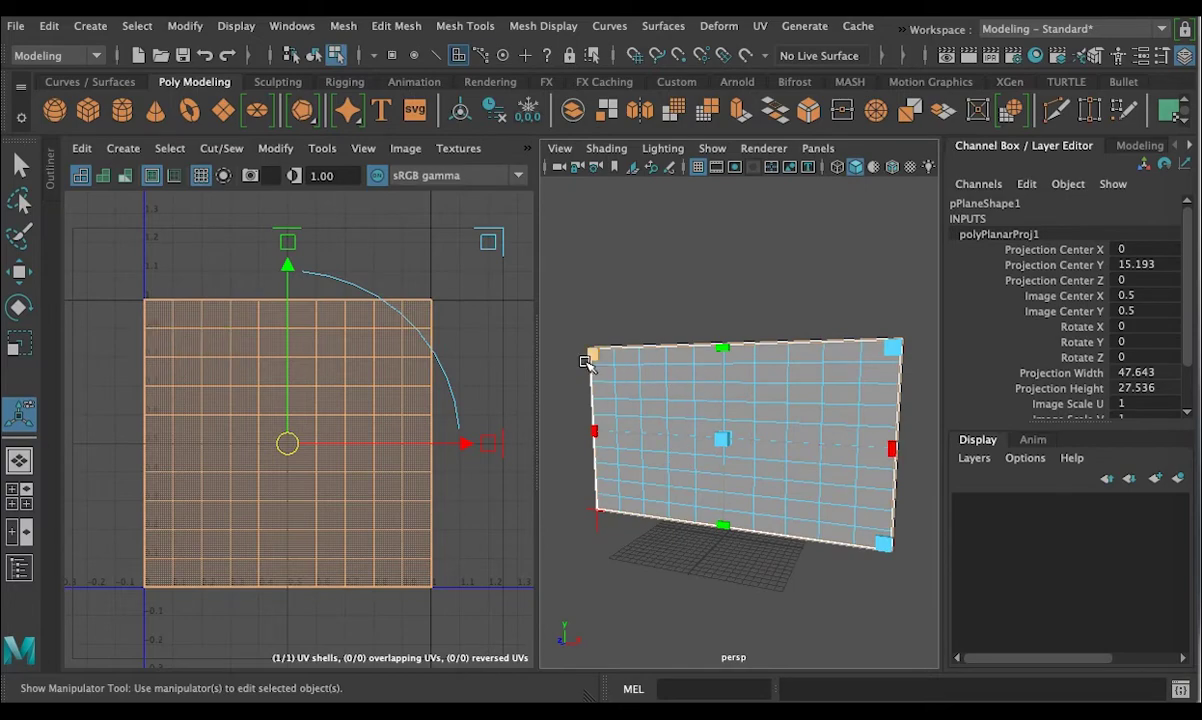
drag(590, 355, 596, 352)
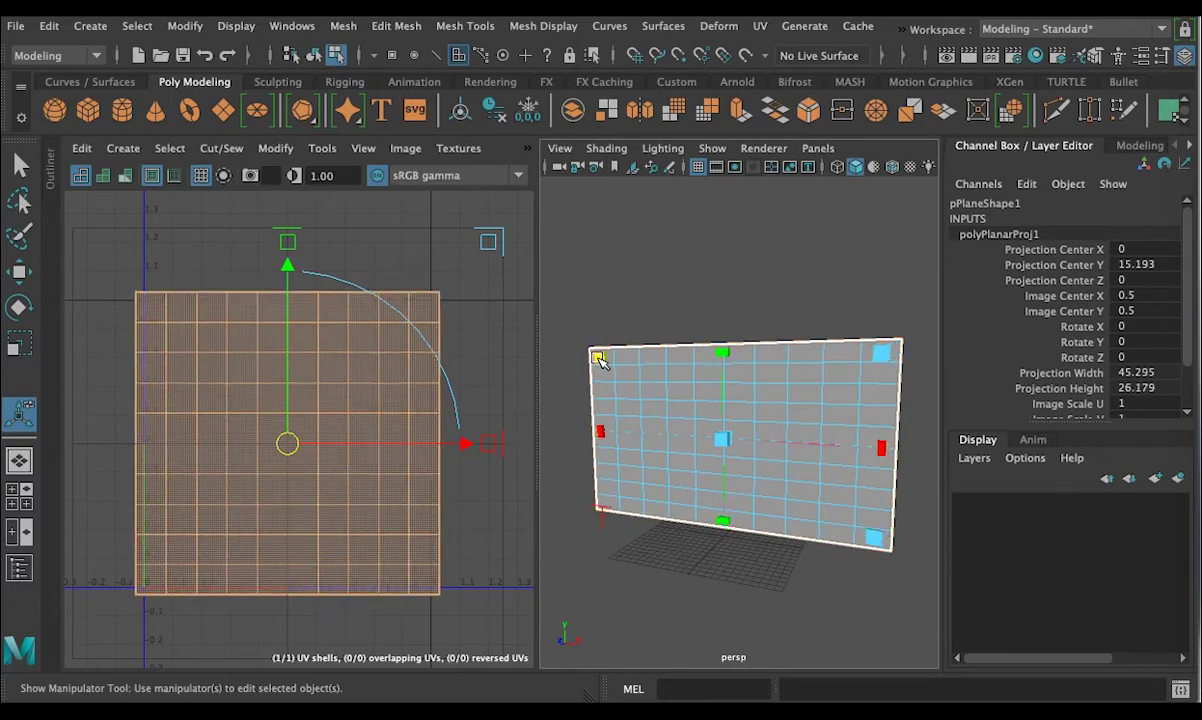
key(ctrl+z)
drag(887, 347, 851, 368)
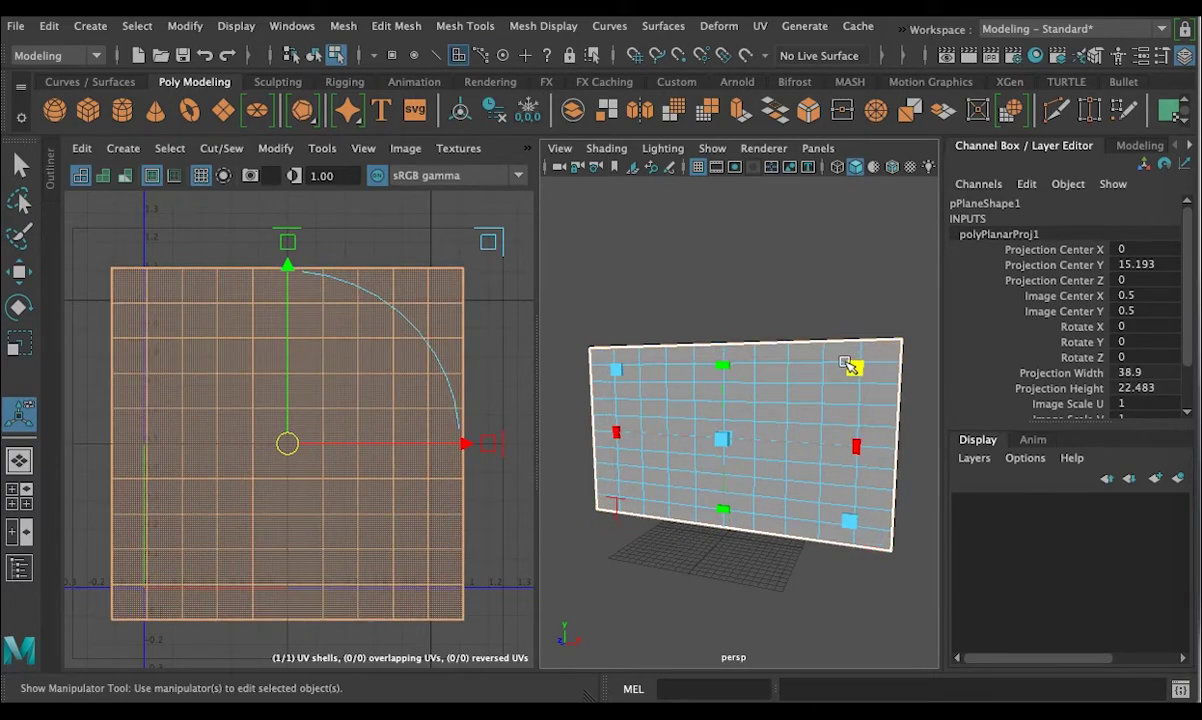
key(ctrl+z)
drag(883, 543, 851, 525)
key(ctrl+z)
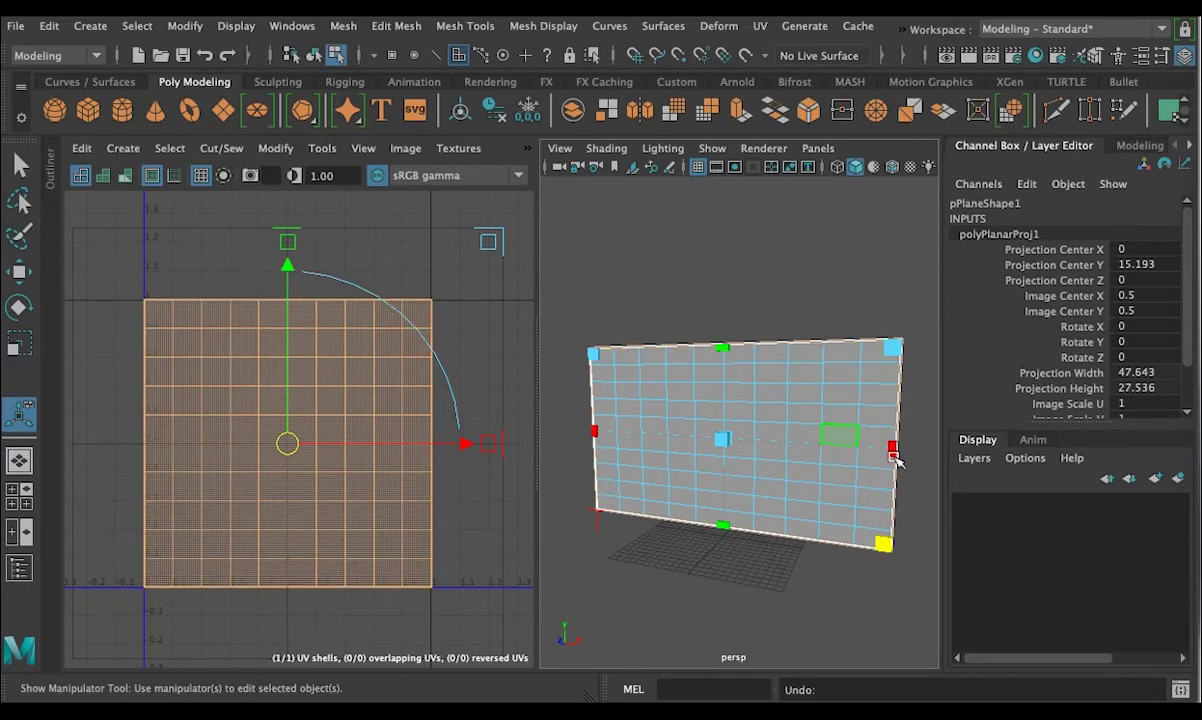
drag(887, 550, 913, 576)
key(ctrl+z)
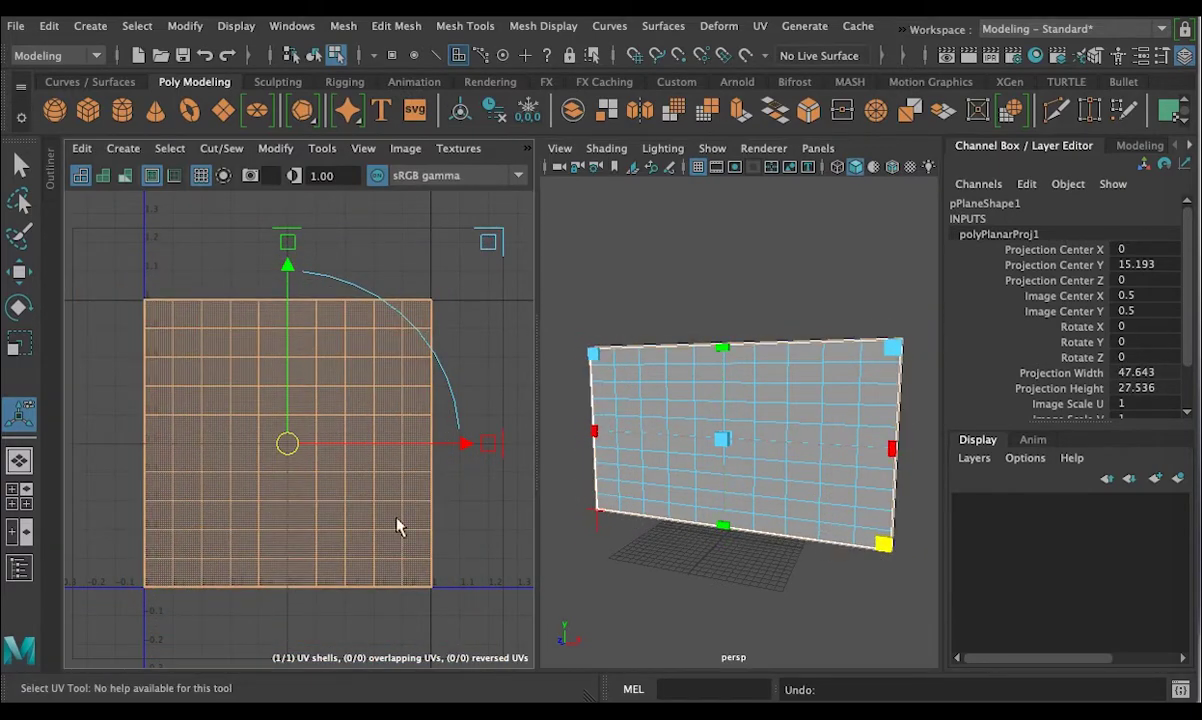
key(f)
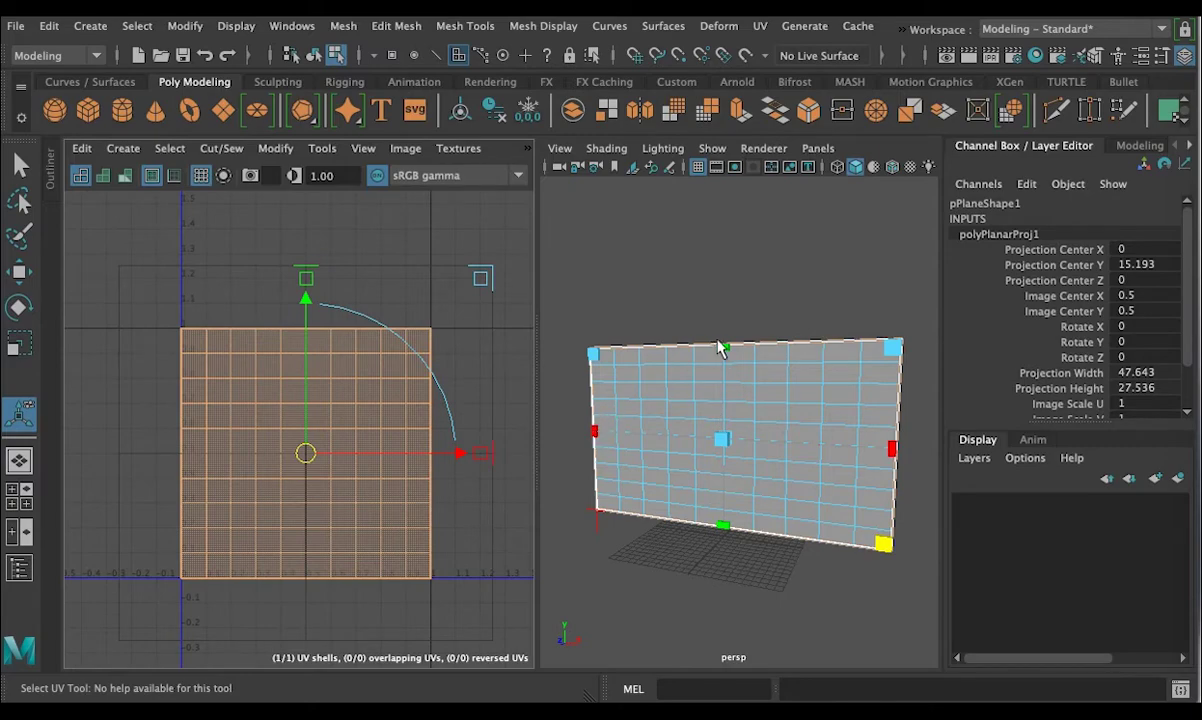
click(723, 527)
drag(723, 533, 724, 499)
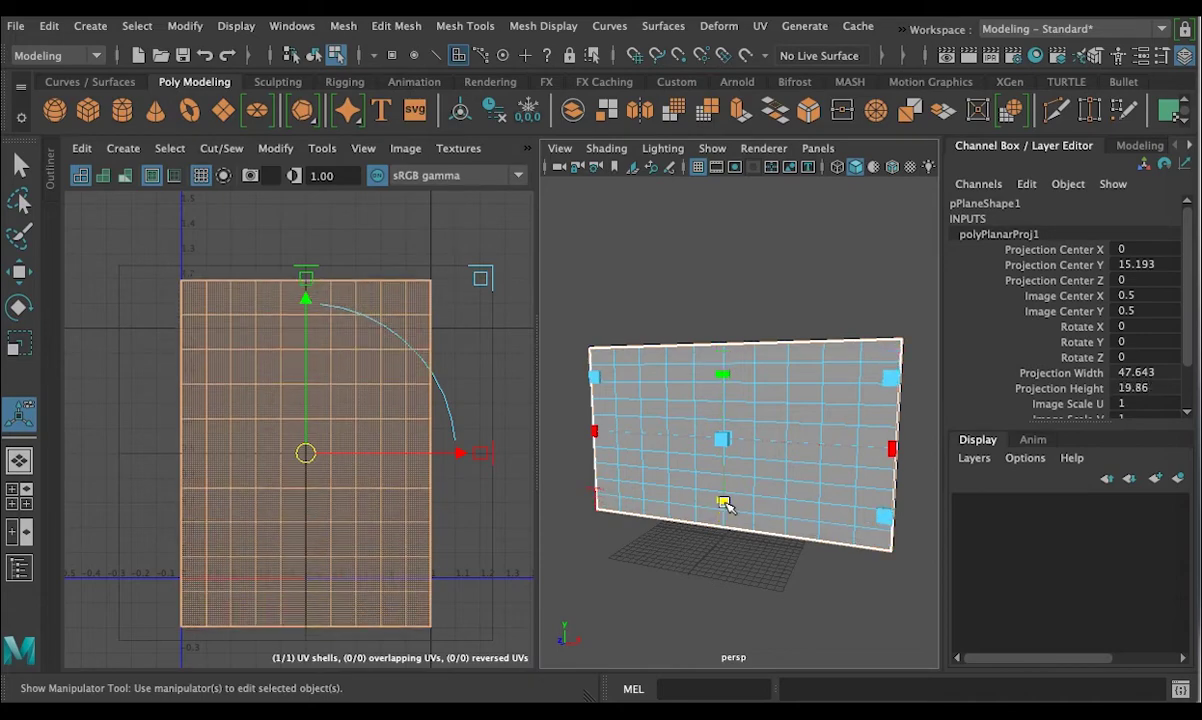
key(ctrl+z)
drag(892, 449, 832, 449)
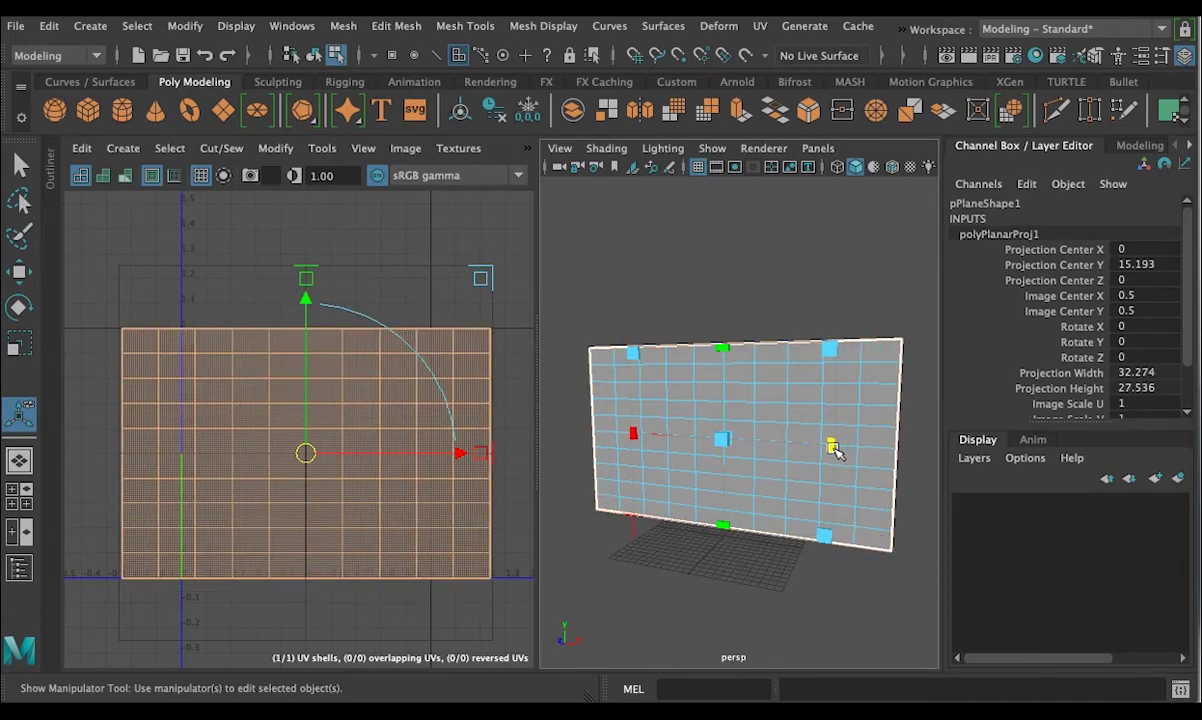
key(ctrl+z)
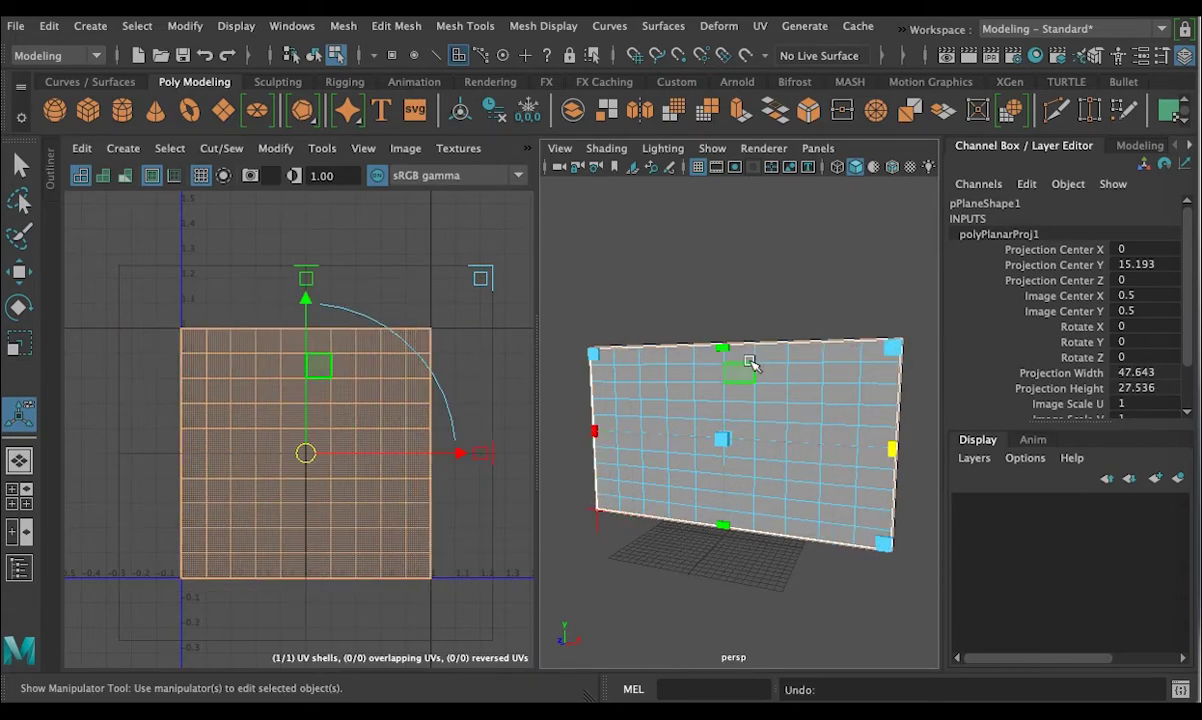
alt+drag(711, 516, 657, 459)
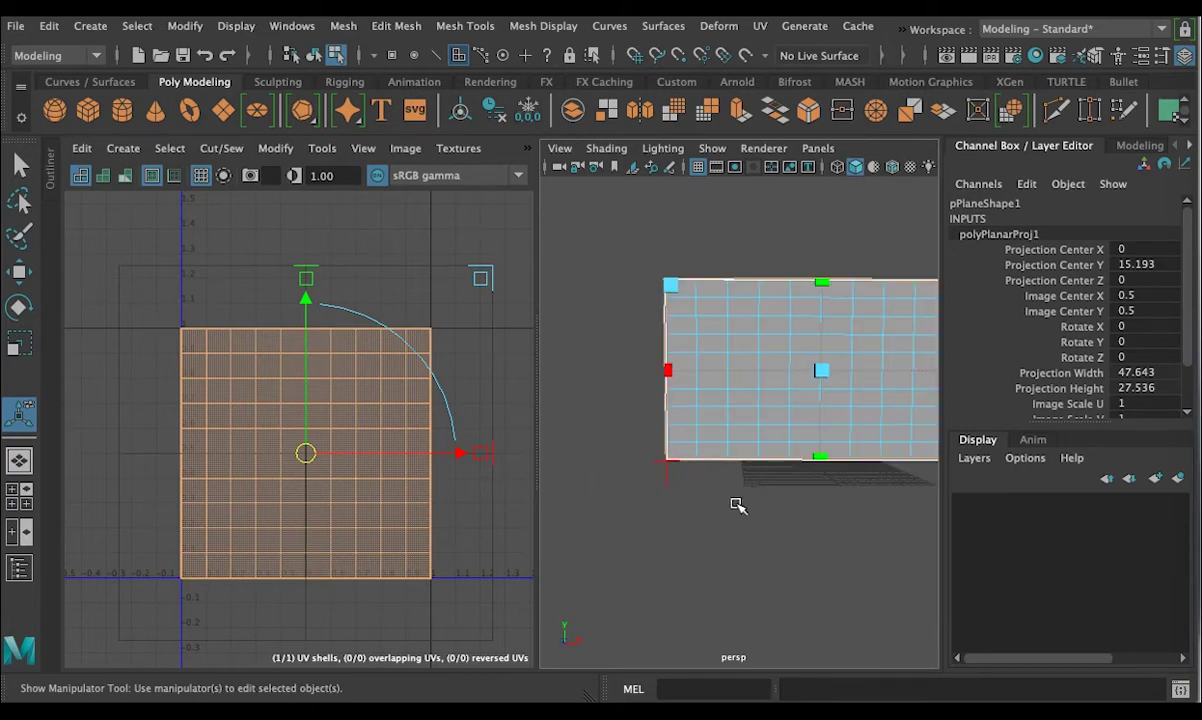
alt+right_drag(735, 502, 718, 503)
alt+middle_drag(770, 537, 699, 551)
click(610, 487)
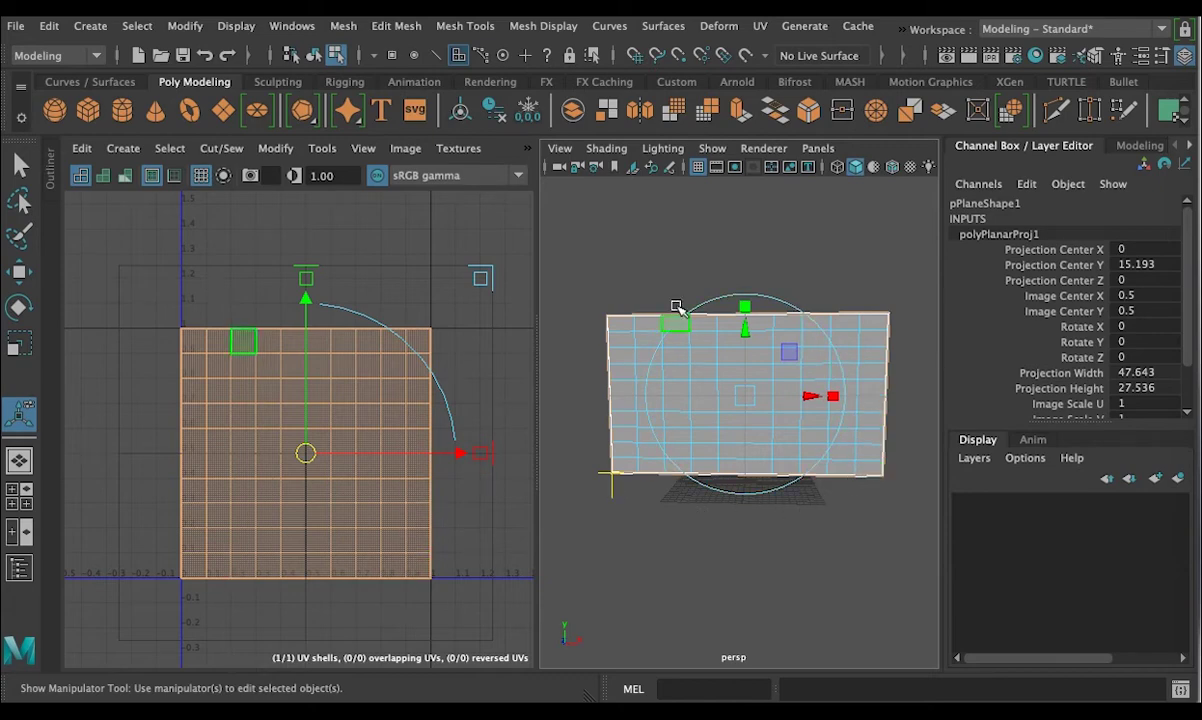
Try rotating the projection around Y with the rotation manipulator, then undo it.
click(764, 297)
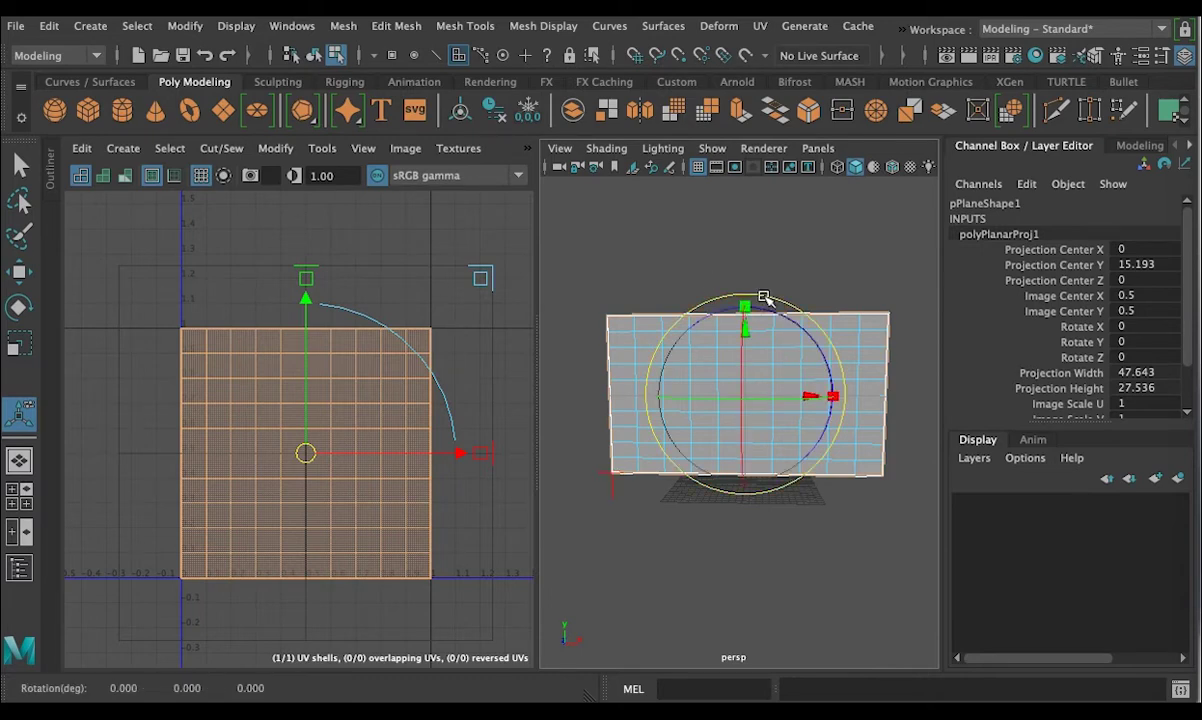
alt+drag(836, 531, 755, 530)
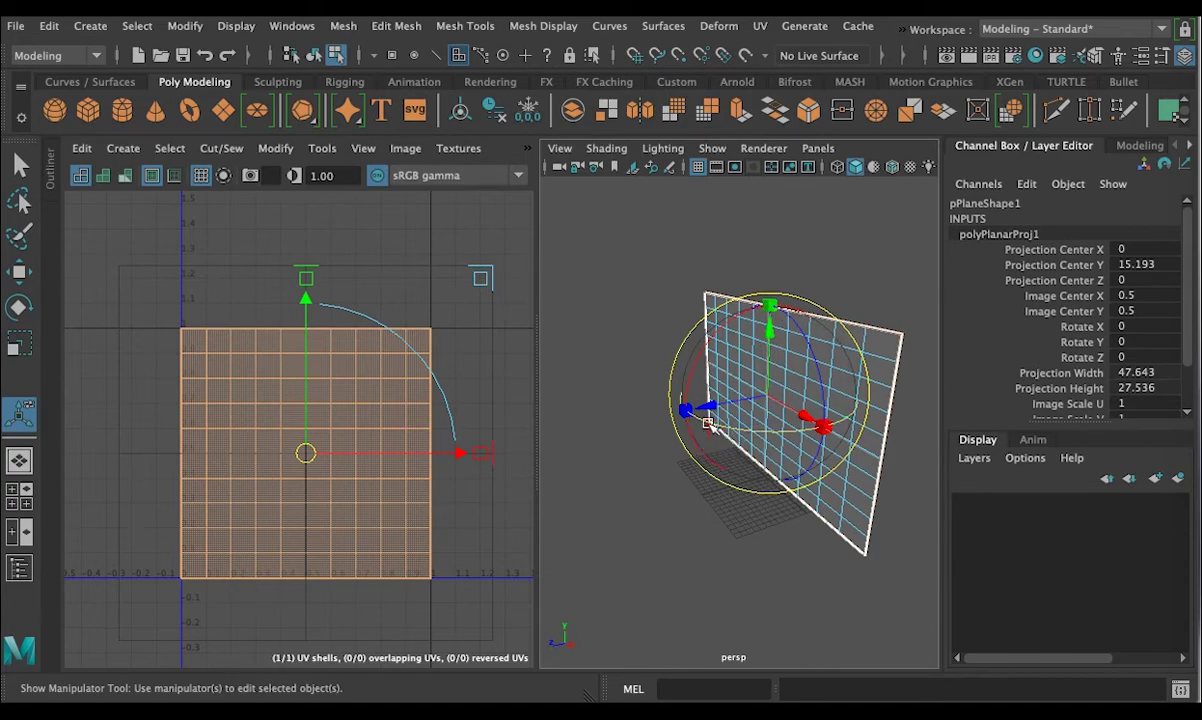
drag(707, 424, 805, 470)
key(ctrl+z)
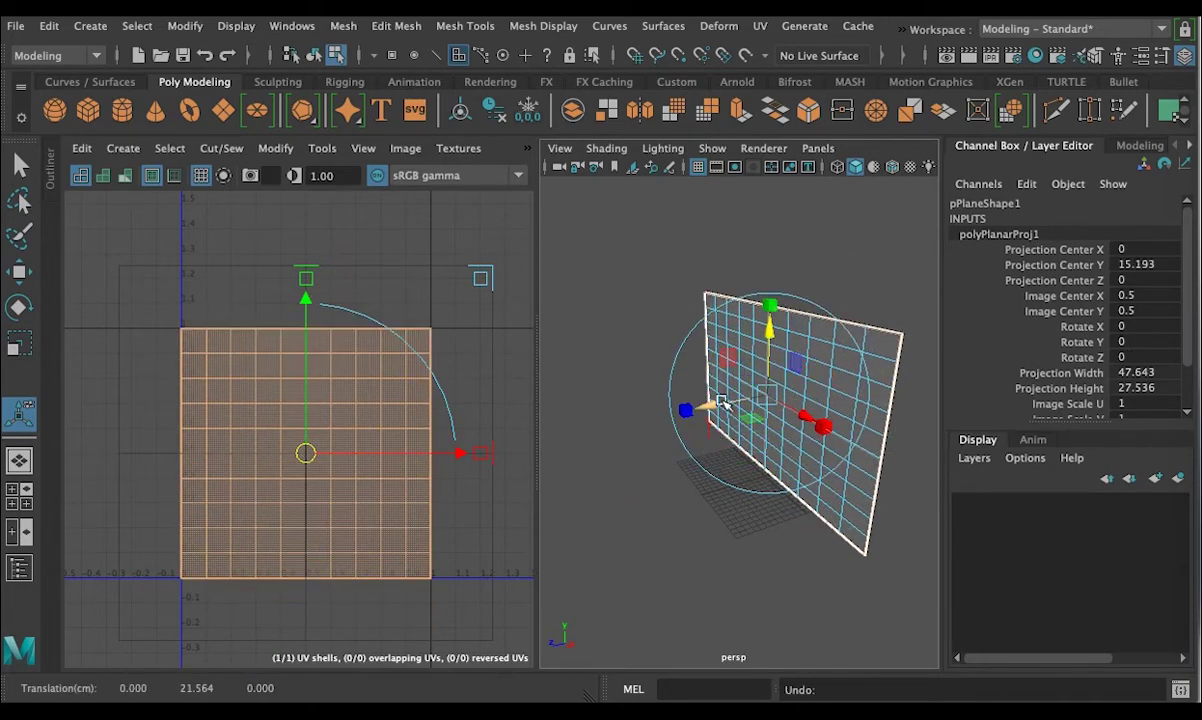
Try shrinking the projection height, undo it, and open polyPlanarProj1's attributes.
click(712, 405)
drag(770, 305, 775, 338)
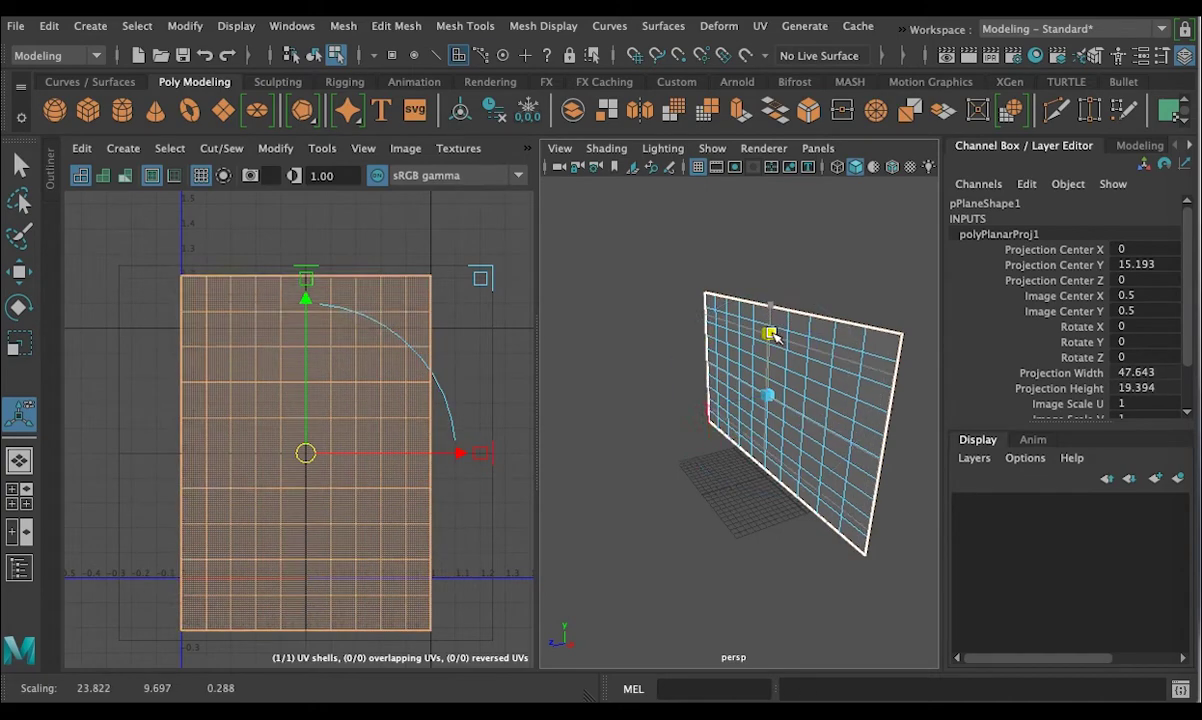
key(ctrl+z)
key(ctrl+z)
key(ctrl+z)
click(1188, 146)
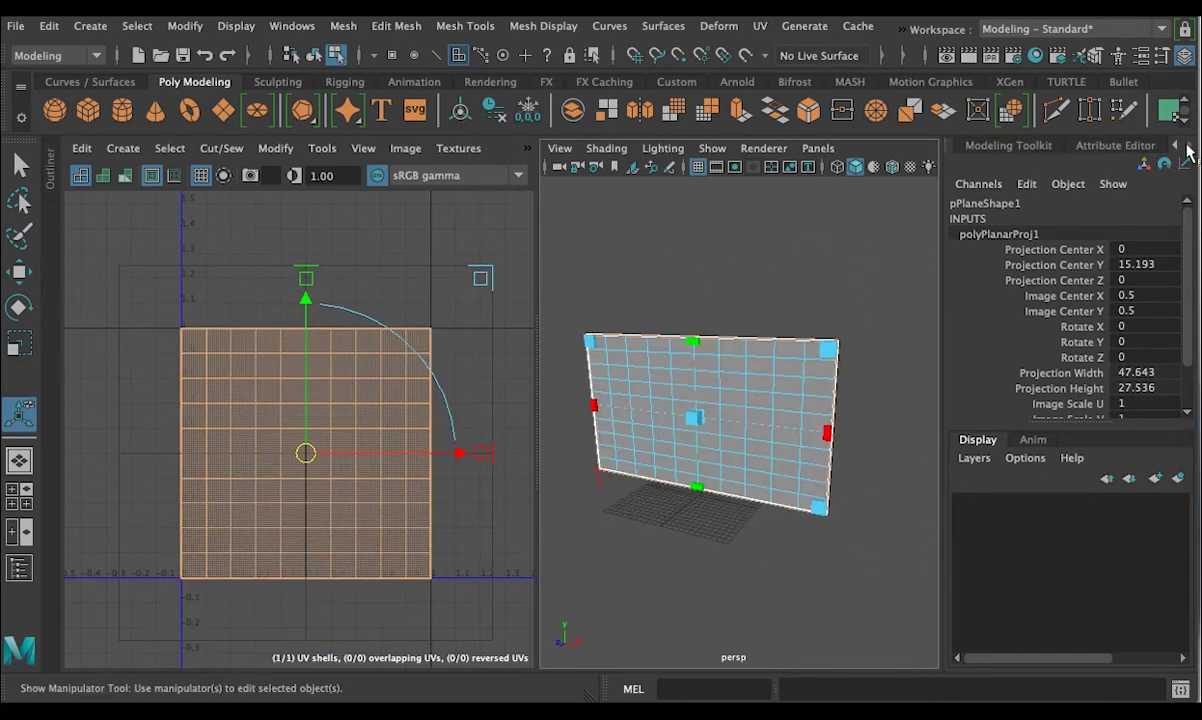
click(1038, 145)
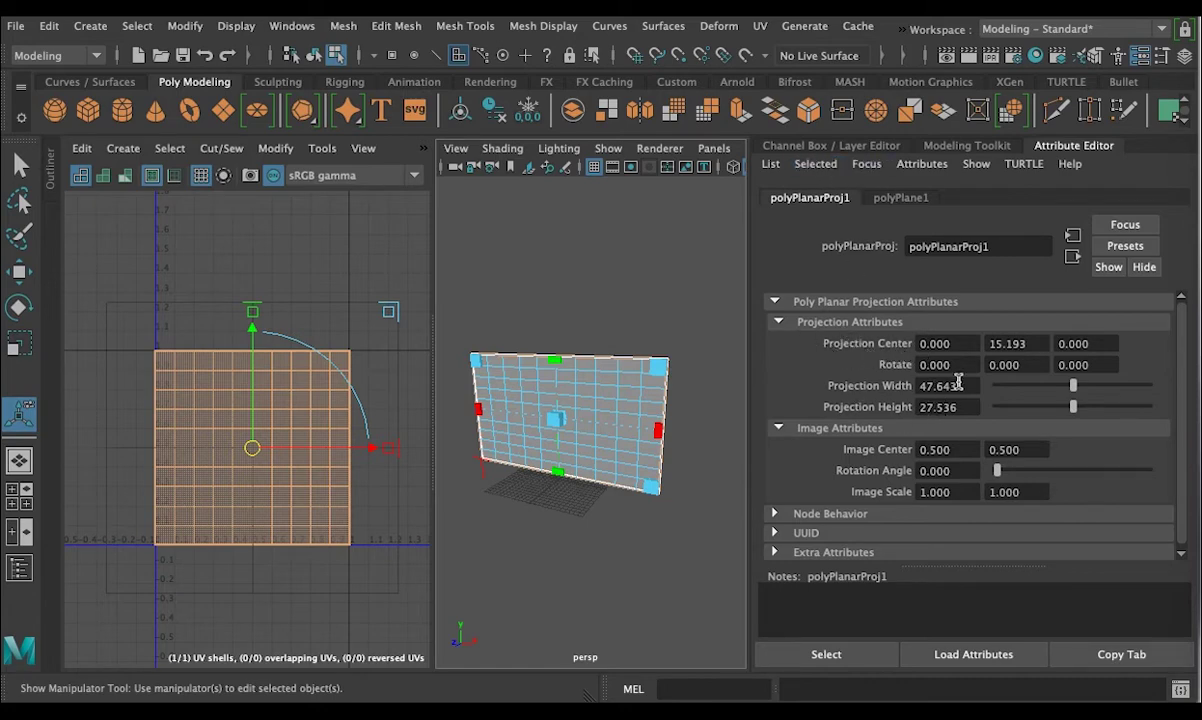
Turn the perspective view to face the plane, deselect it, then marquee-select the whole plane.
mouse_move(1073, 386)
mouse_down()
mouse_move(1060, 387)
mouse_move(1084, 392)
mouse_move(1073, 392)
mouse_up()
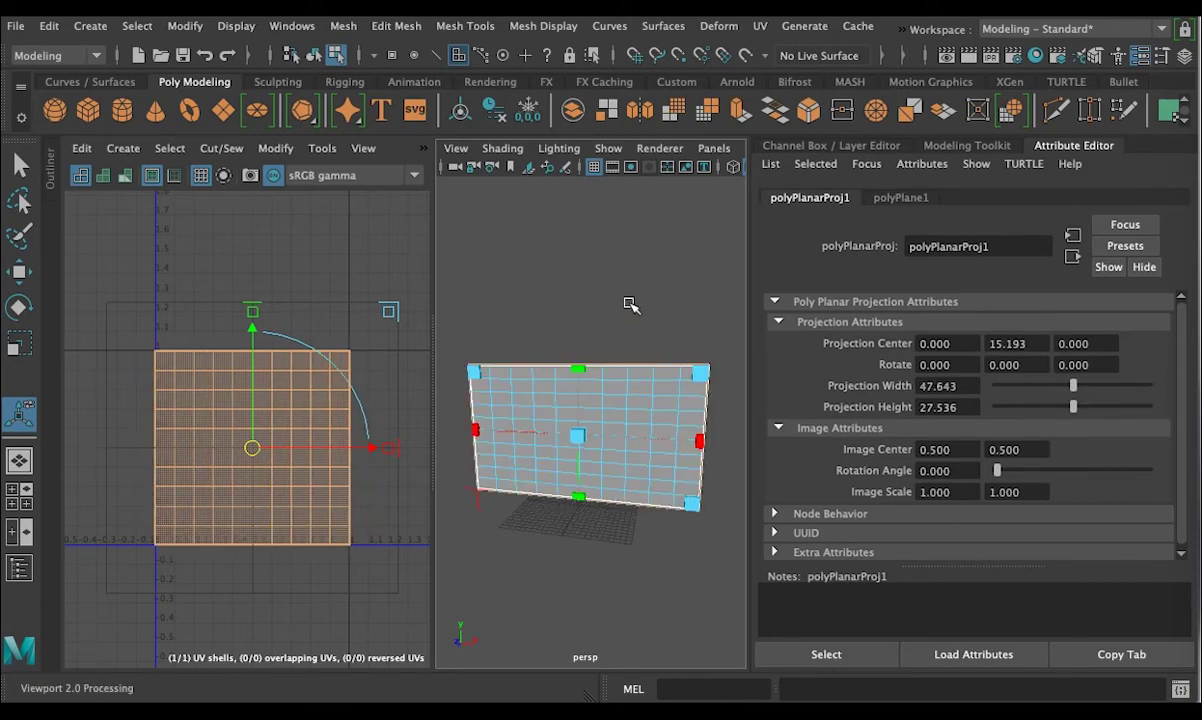
click(593, 292)
right_drag(620, 385, 716, 357)
From the plane's right-click menu, assign a new Lambert material from the Maya shaders.
right_click(655, 387)
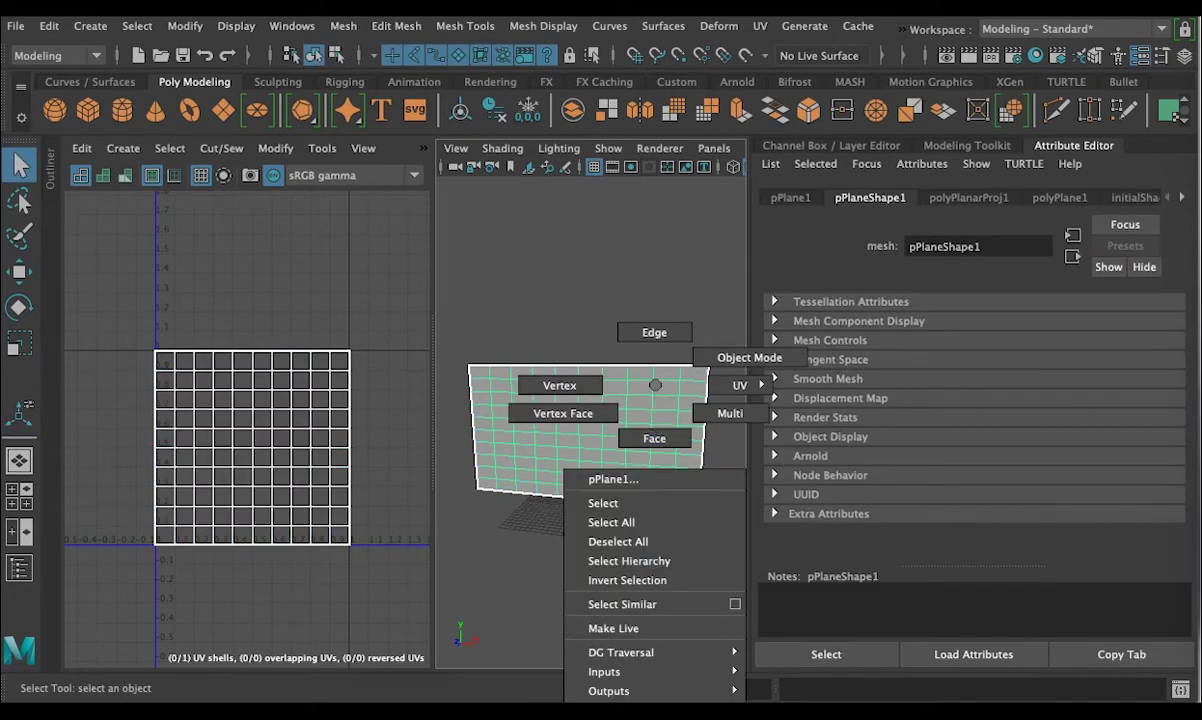
click(620, 700)
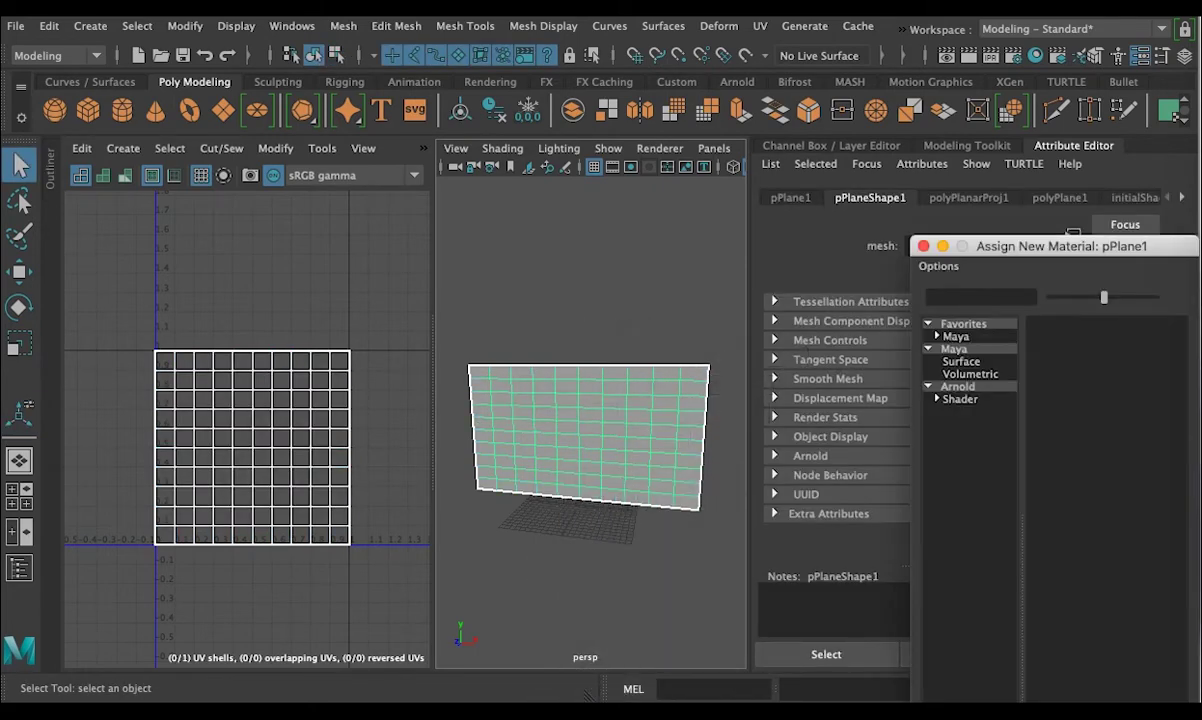
drag(993, 168, 854, 122)
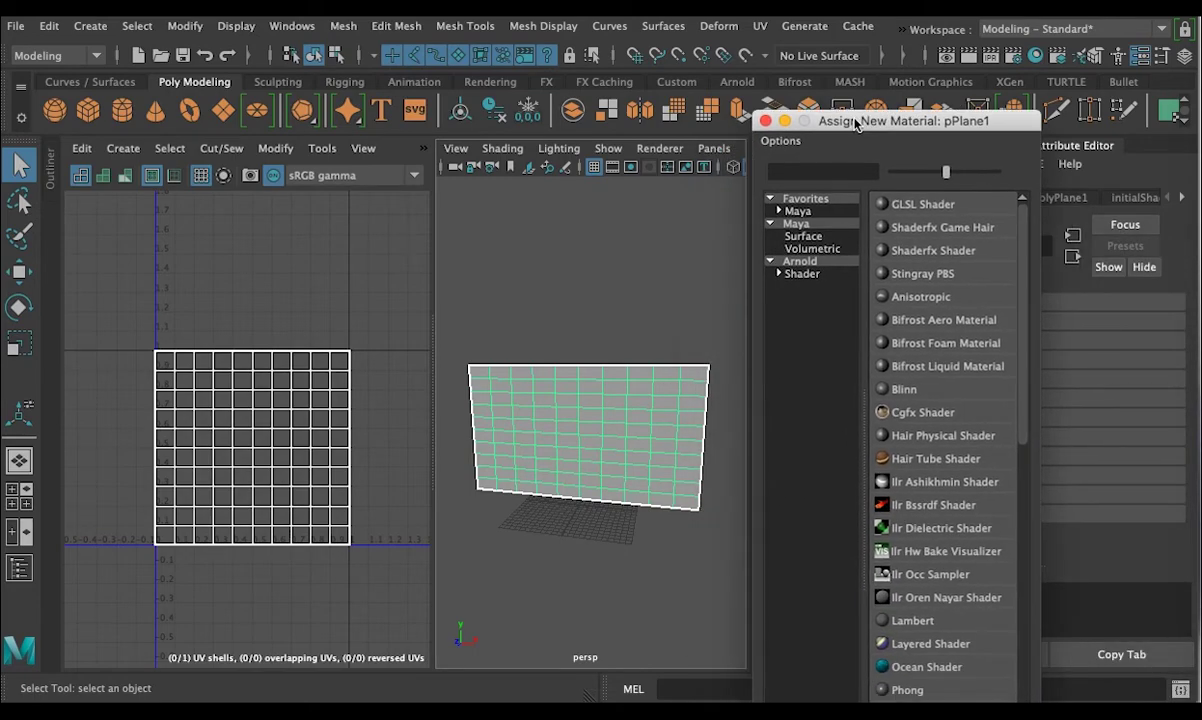
click(806, 212)
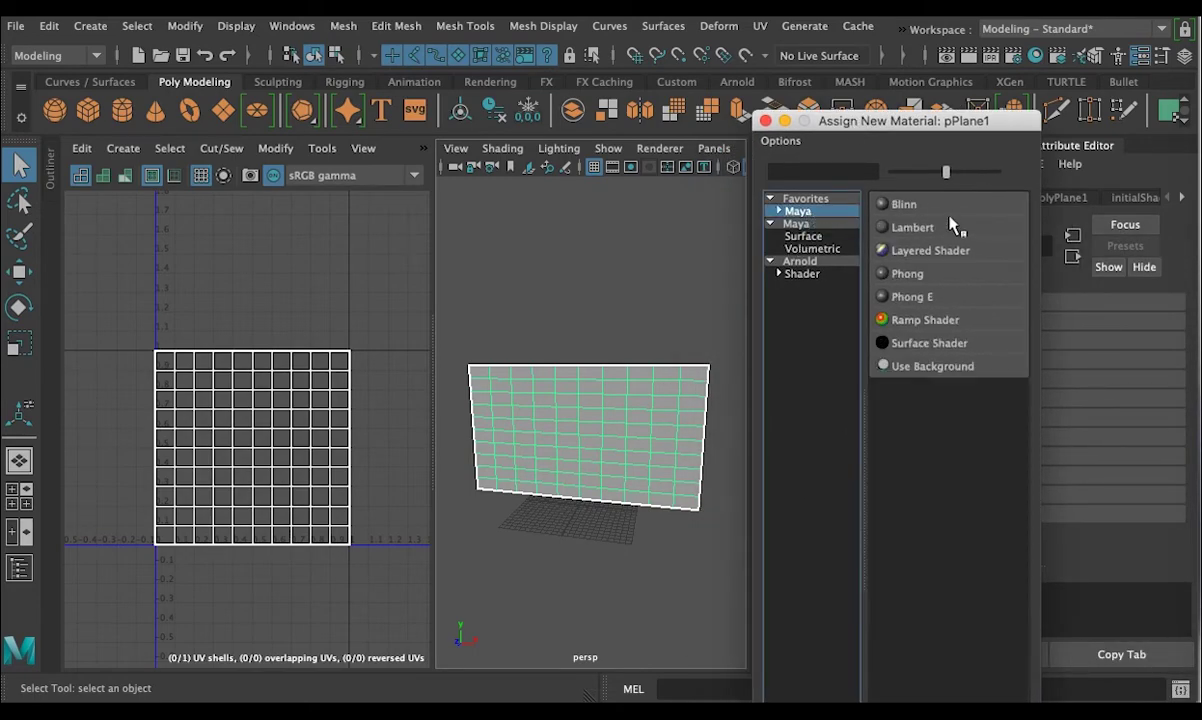
click(907, 228)
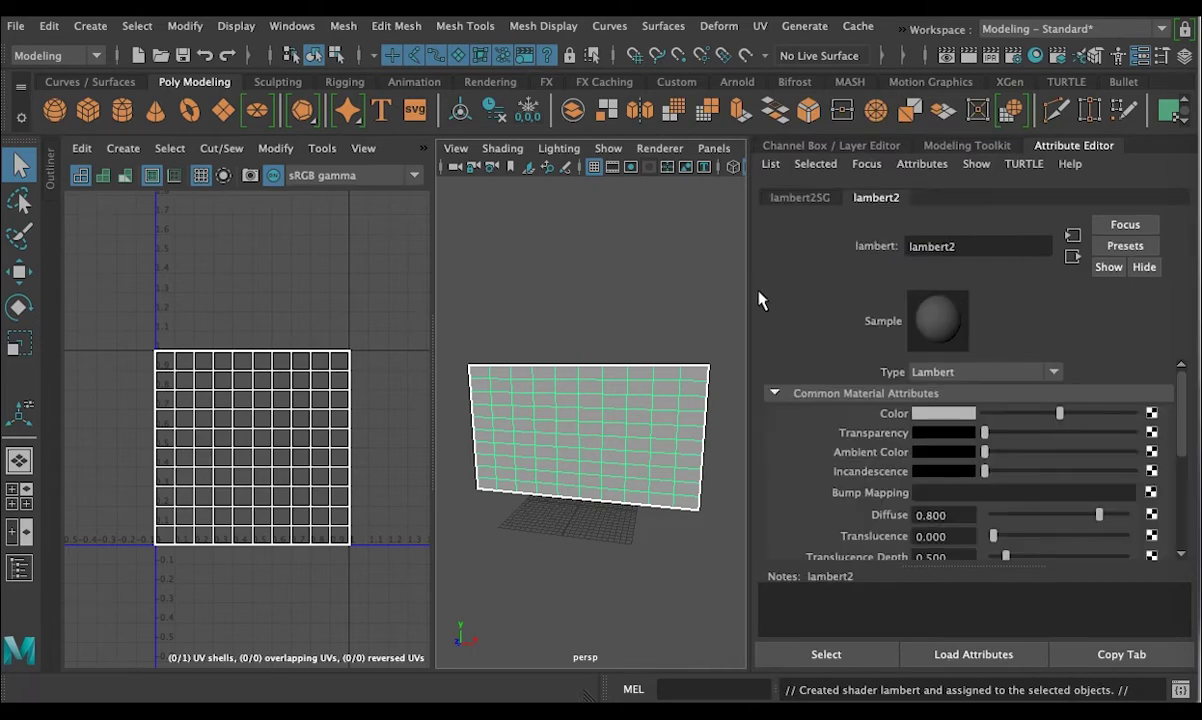
Keep the material type as Lambert and connect a File texture node to its Color.
click(1057, 376)
scroll(1061, 485, up, 1)
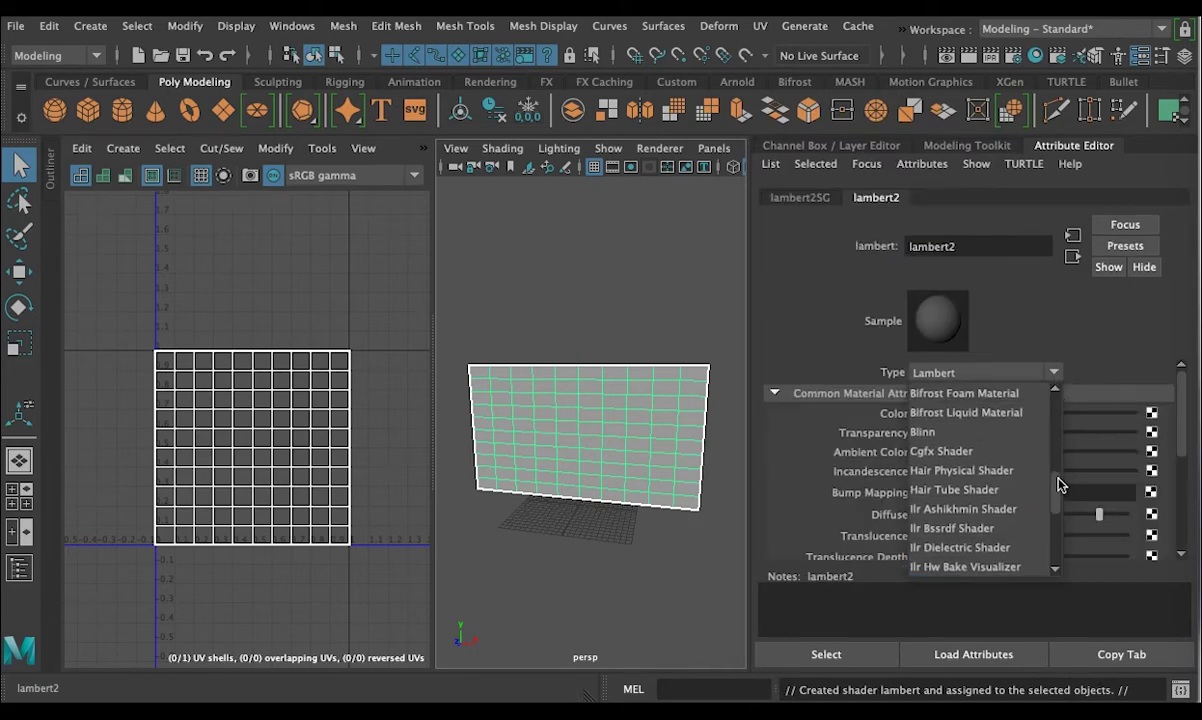
scroll(1060, 480, up, 5)
scroll(1059, 500, down, 8)
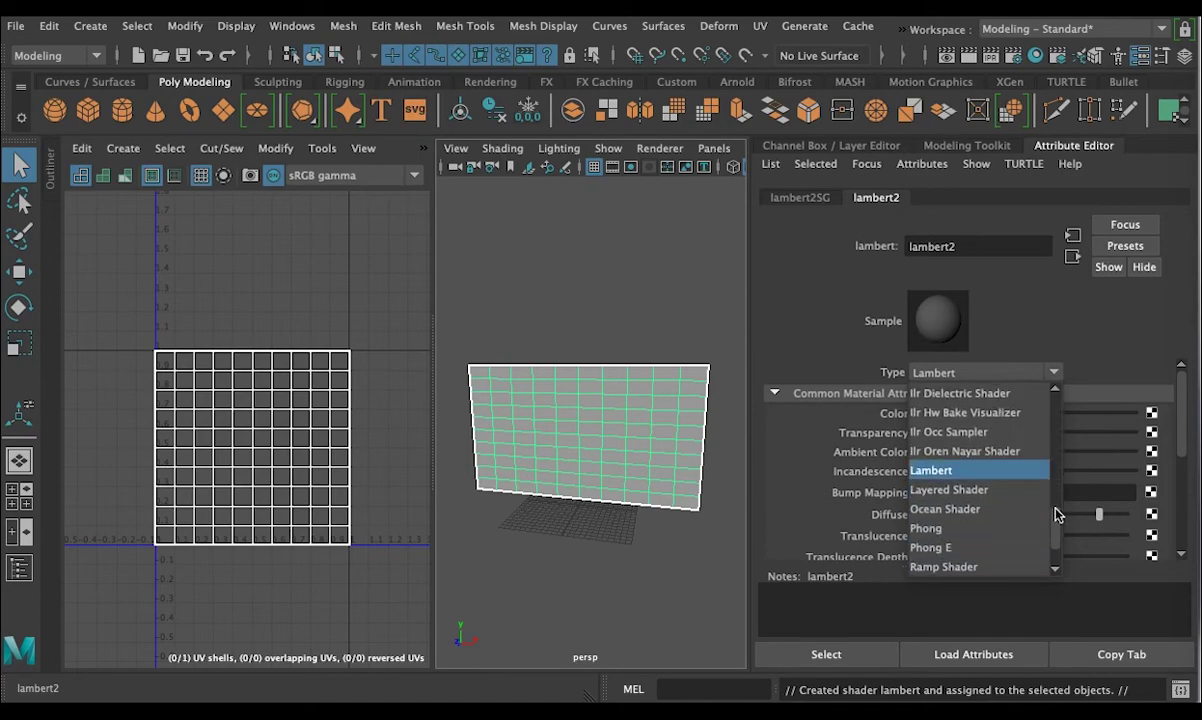
click(1022, 312)
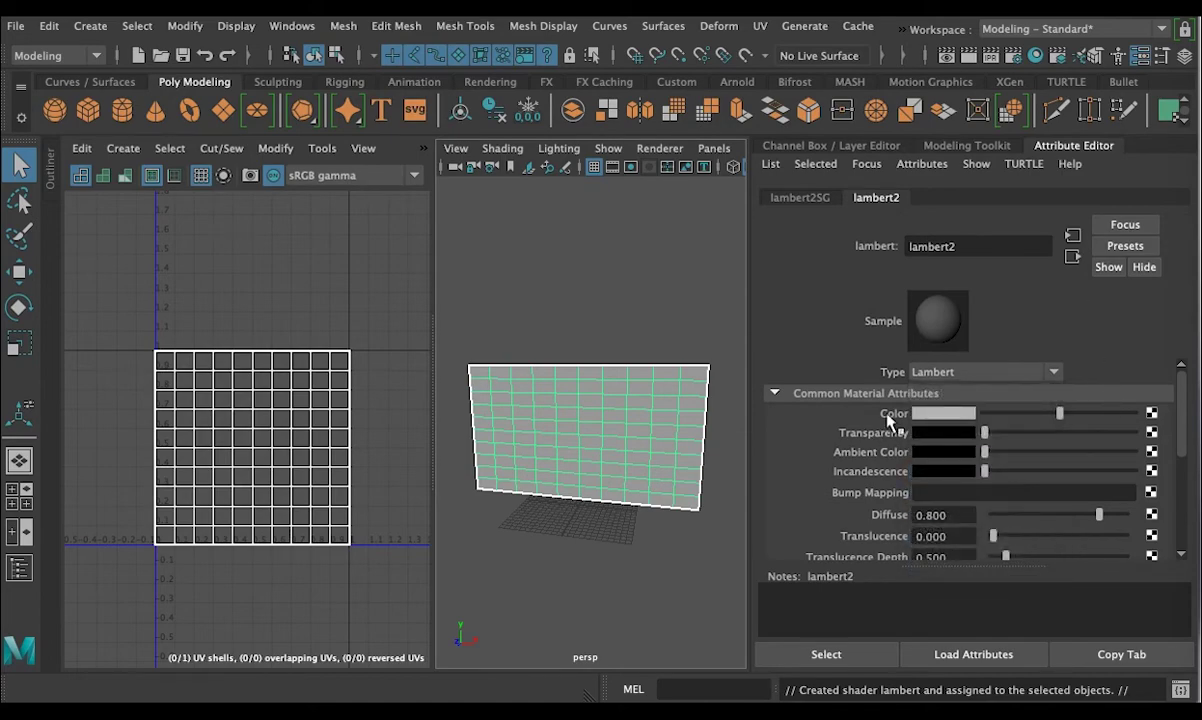
click(1152, 414)
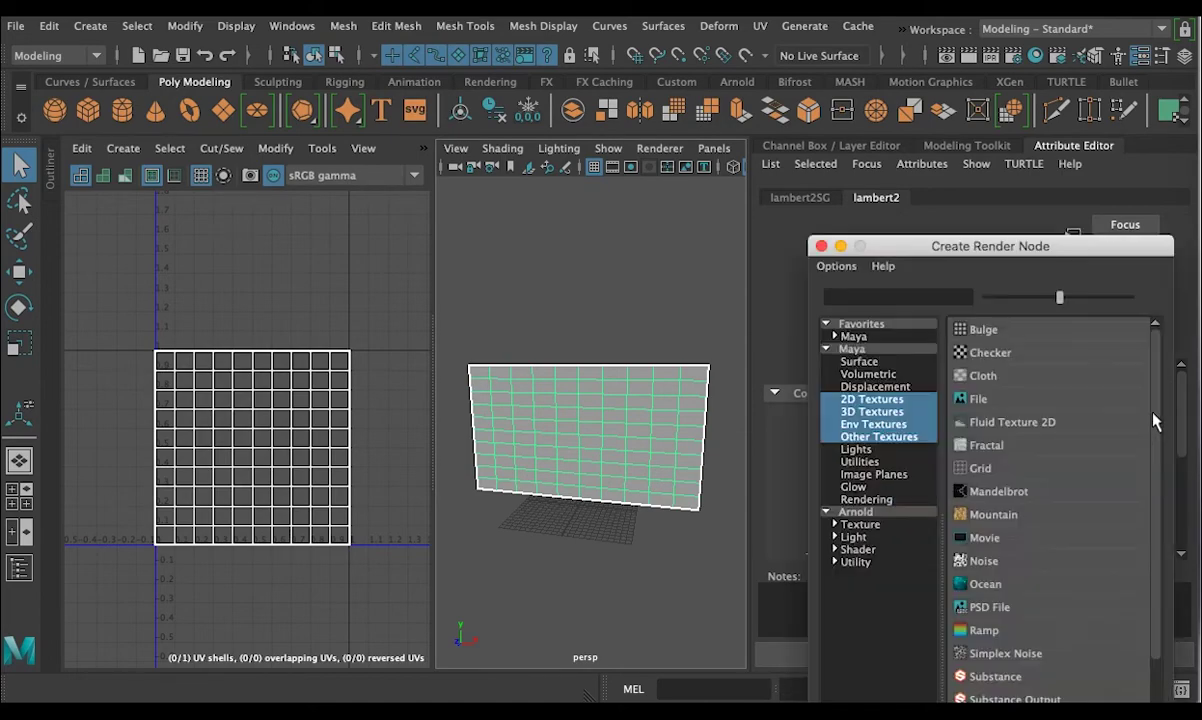
click(975, 396)
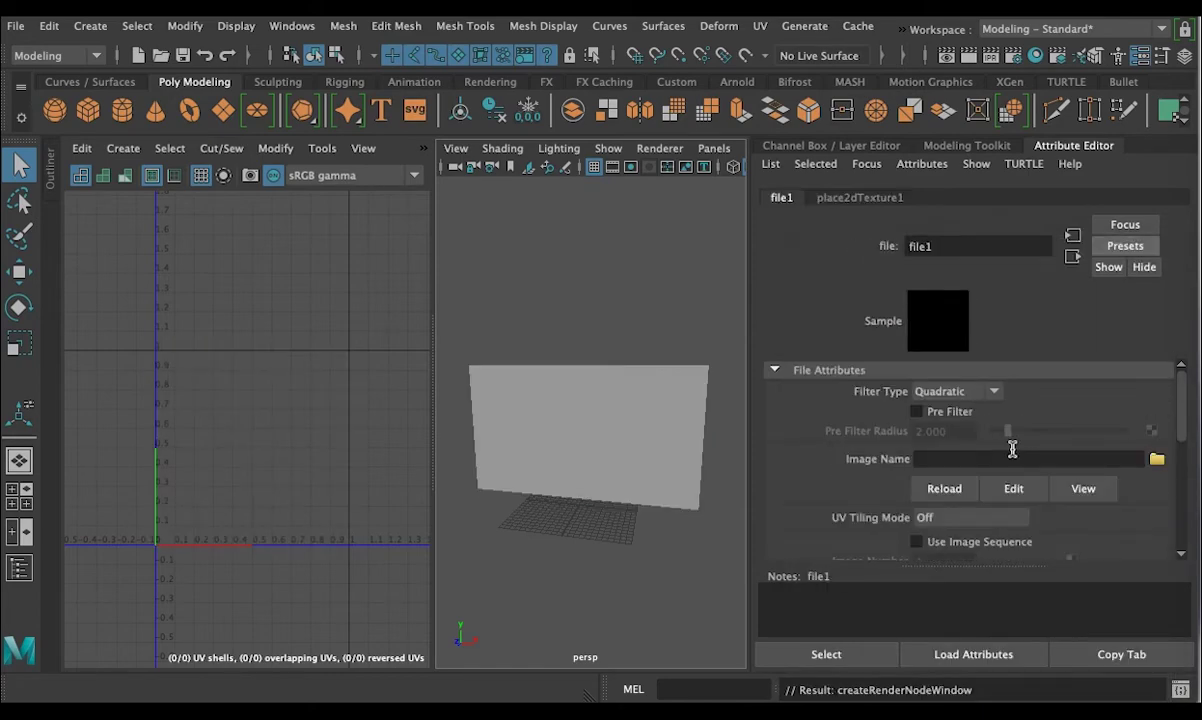
Load Glass.jpg from the project's images folder as the file texture image.
click(1157, 460)
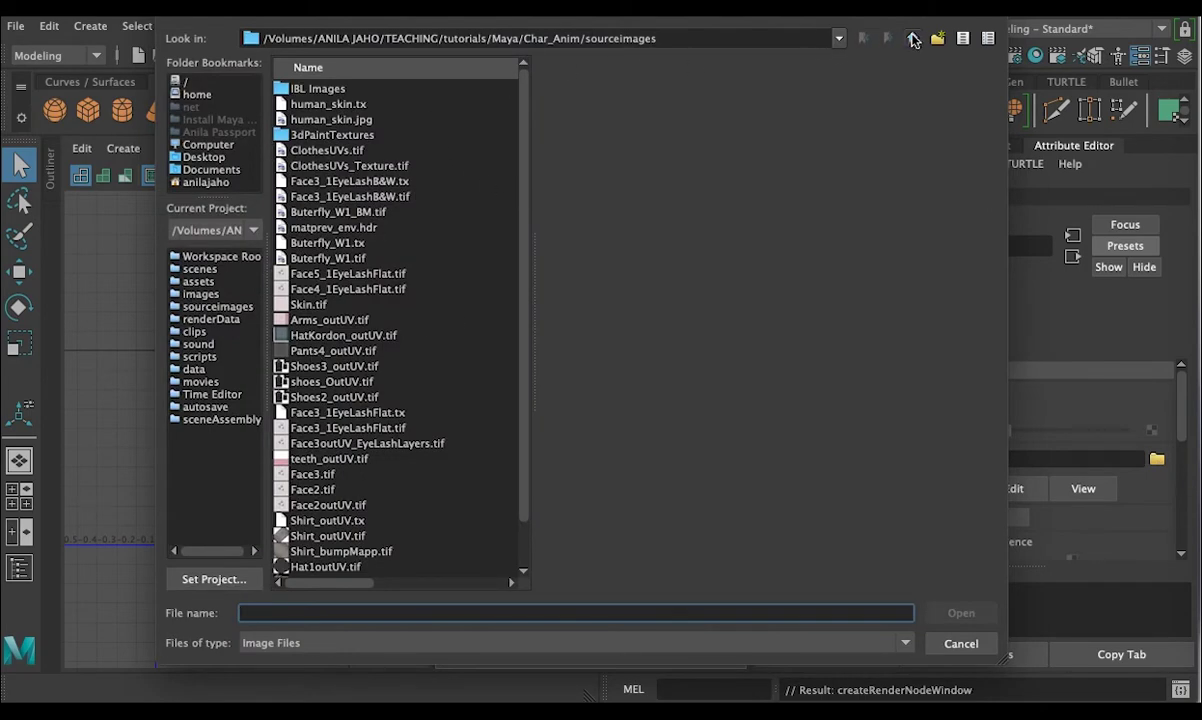
click(913, 39)
double_click(310, 90)
Orbit in on the textured plane, select it, and switch to UV selection.
scroll(588, 512, down, 5)
mouse_move(529, 523)
alt+mouse_down()
mouse_move(638, 502)
mouse_move(520, 505)
alt+mouse_up()
alt+right_drag(520, 505, 547, 512)
click(596, 450)
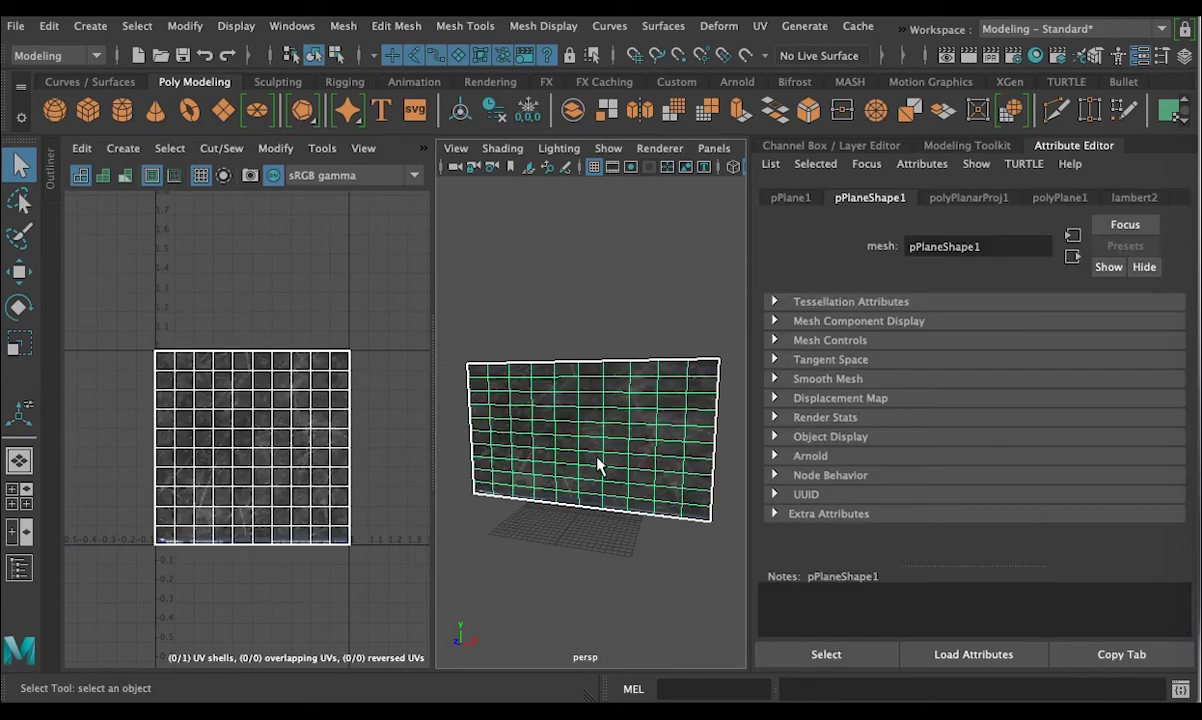
right_drag(265, 473, 355, 466)
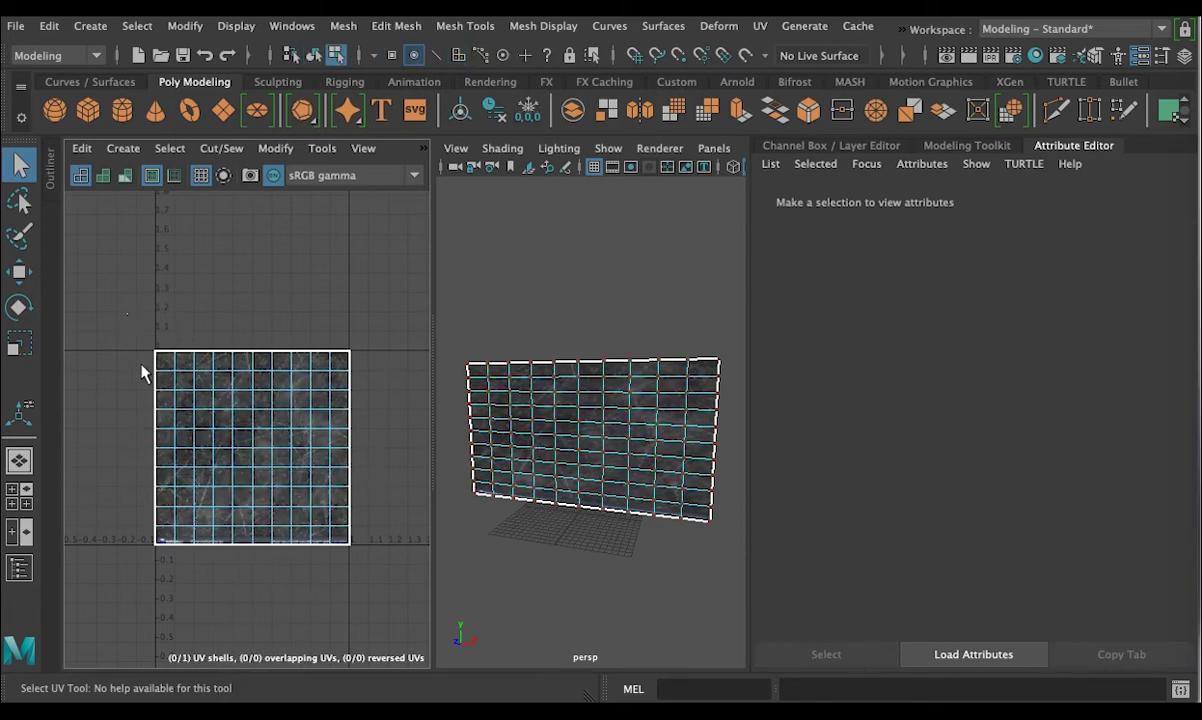
Select all the plane's UVs and scale the shell down toward the texture centre.
drag(133, 343, 365, 585)
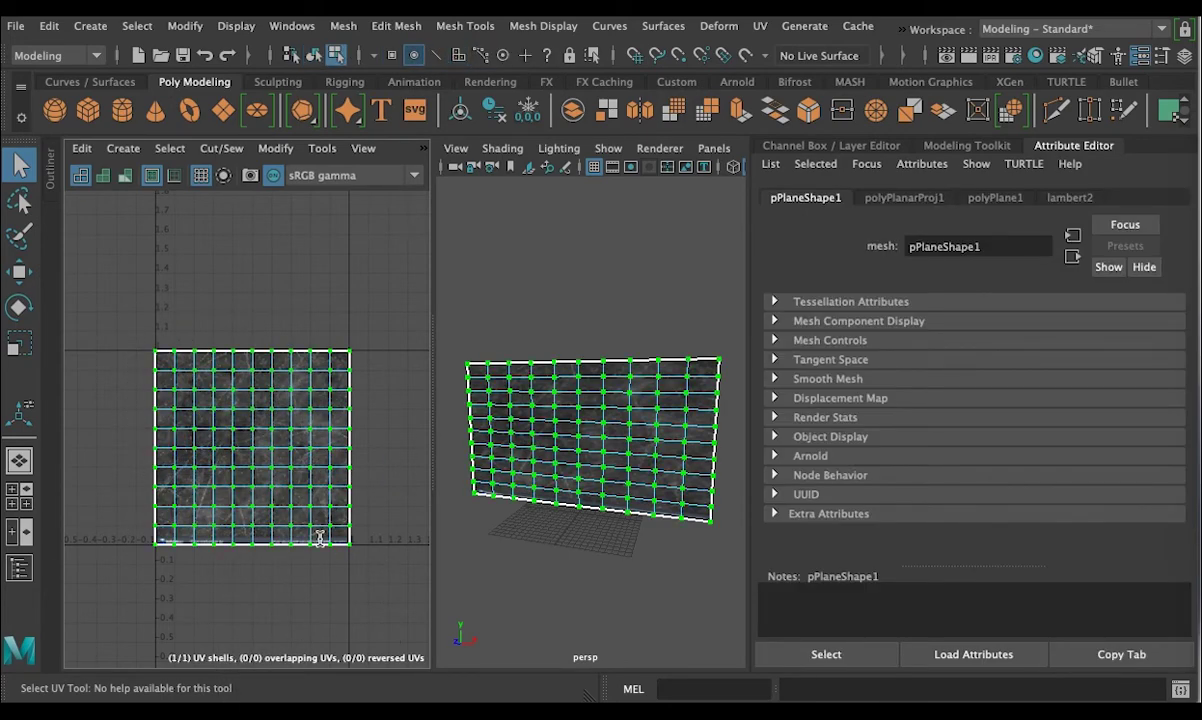
alt+right_drag(590, 480, 680, 513)
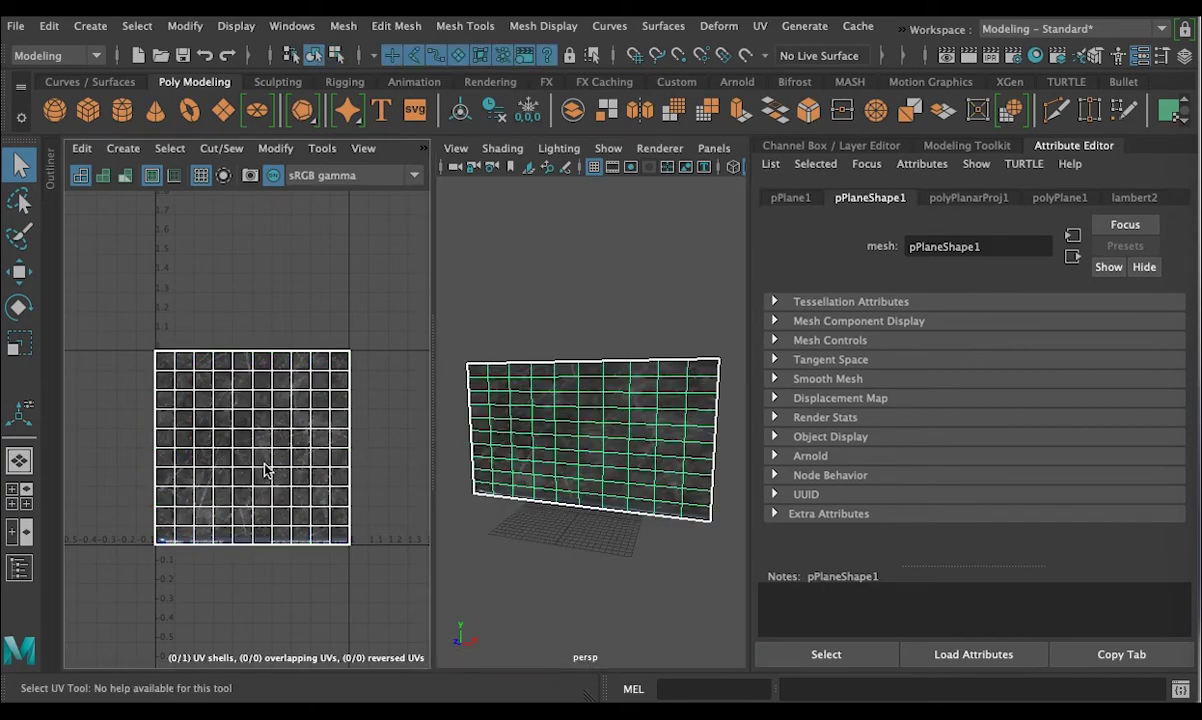
right_drag(263, 468, 352, 467)
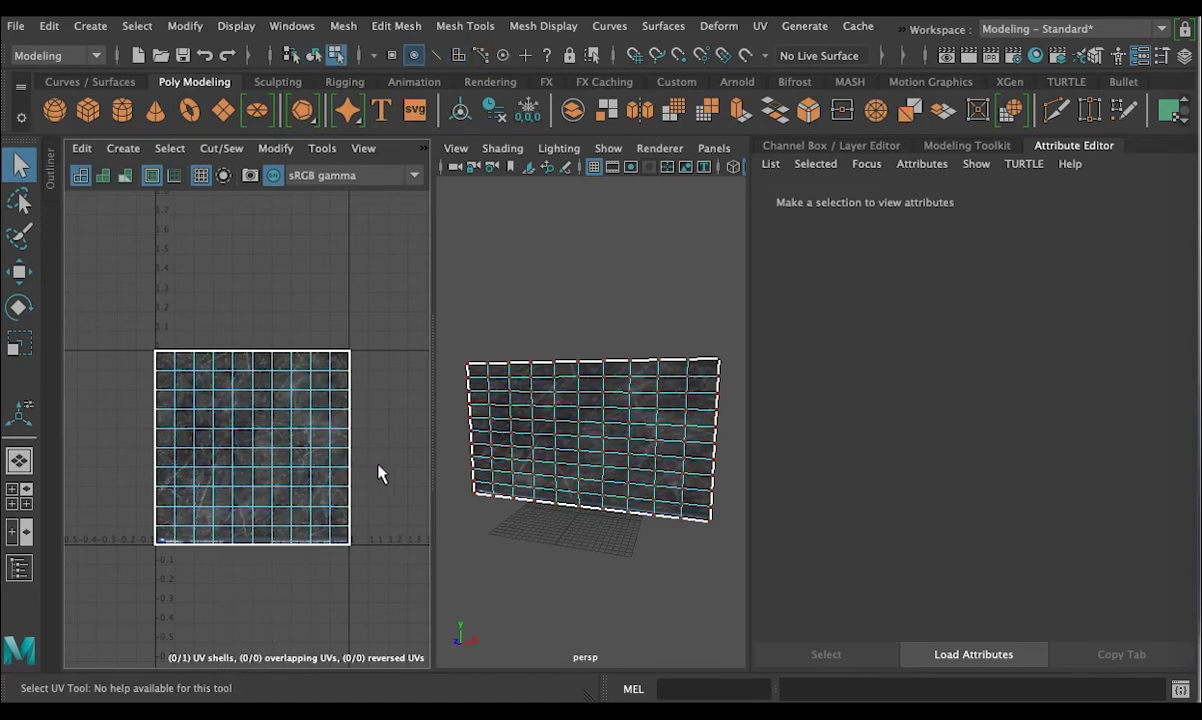
drag(125, 300, 390, 622)
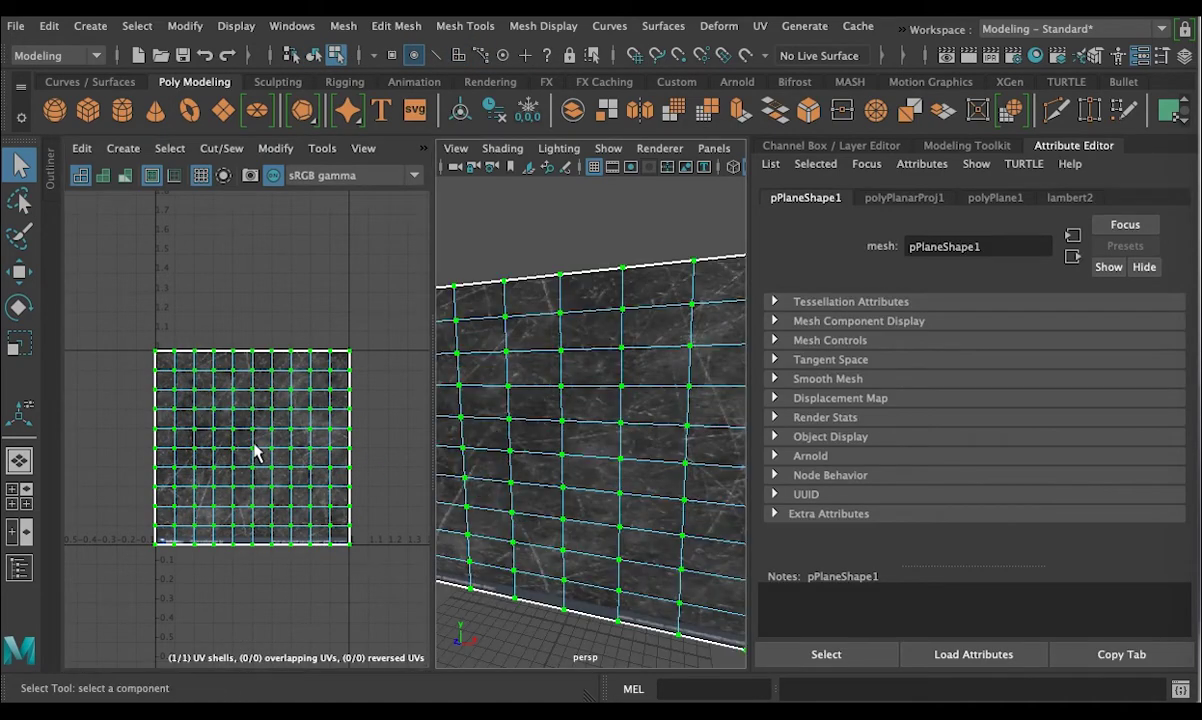
key(r)
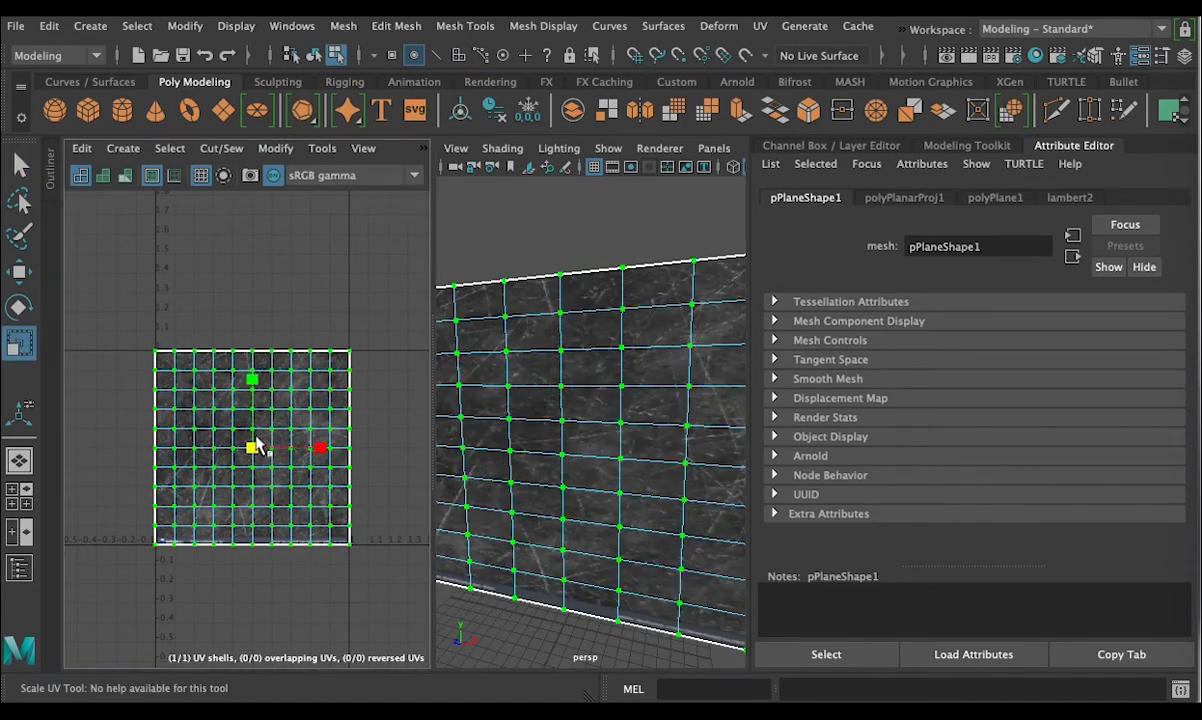
drag(253, 448, 207, 488)
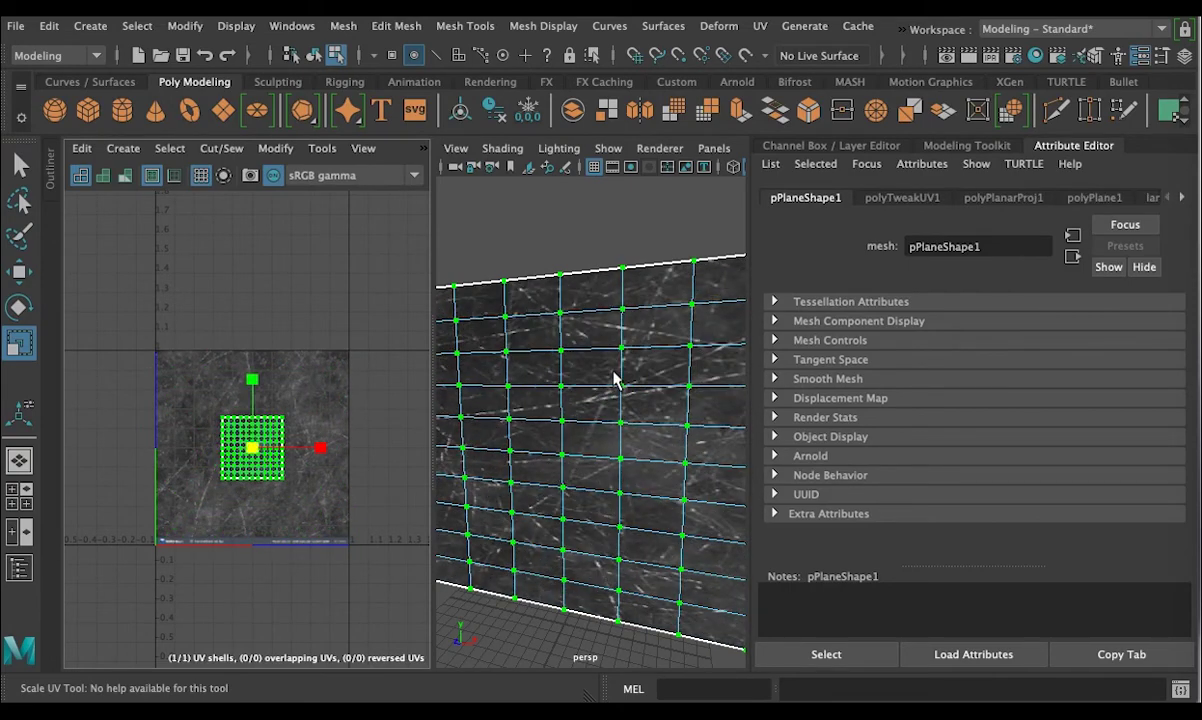
Recentre the UV view and stretch the shell wider and taller into a square.
alt+right_drag(166, 516, 276, 510)
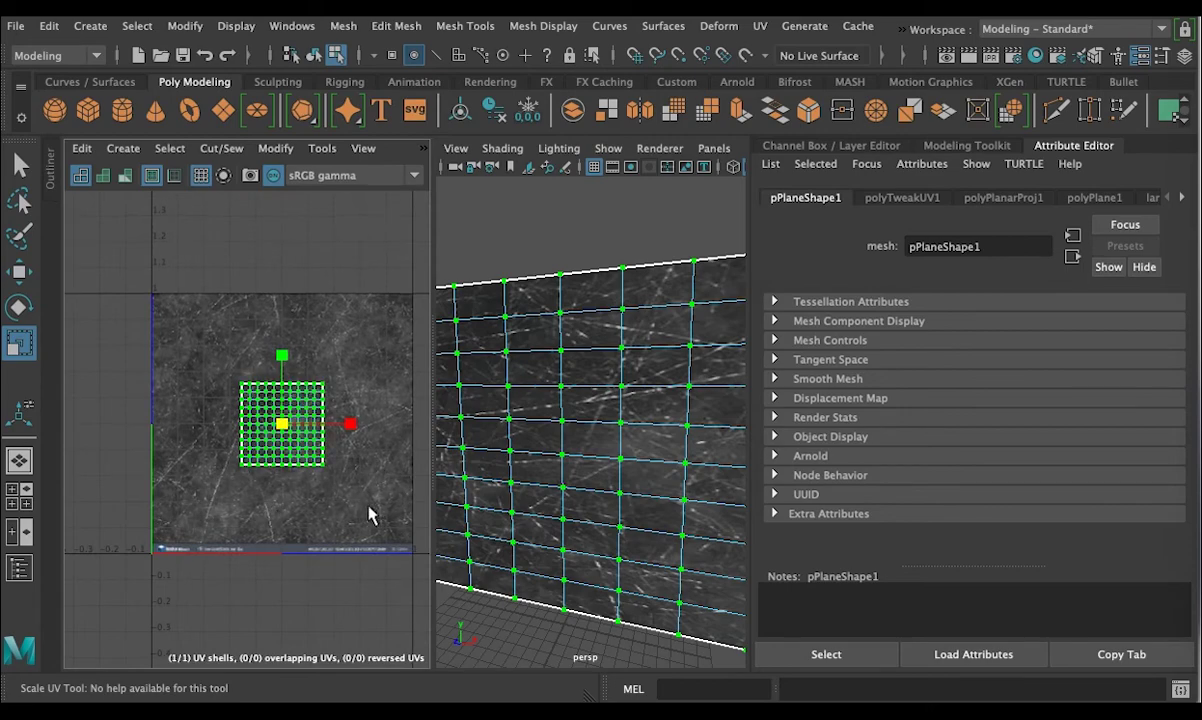
alt+middle_drag(370, 513, 320, 530)
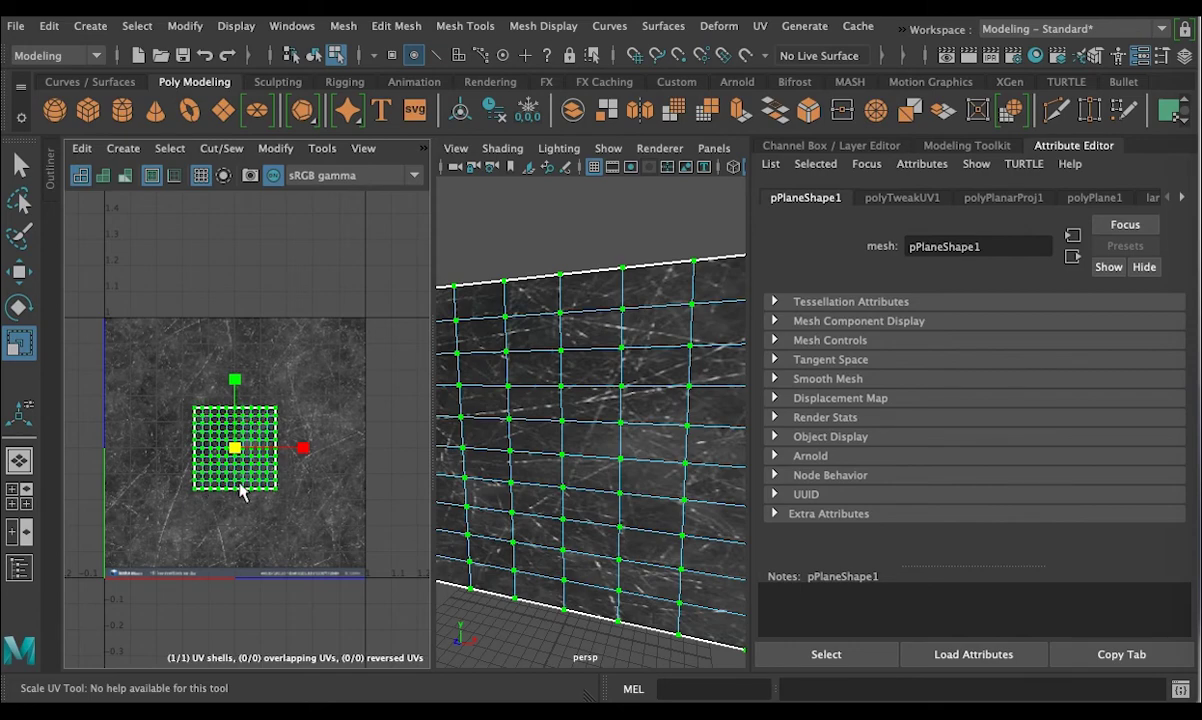
key(f)
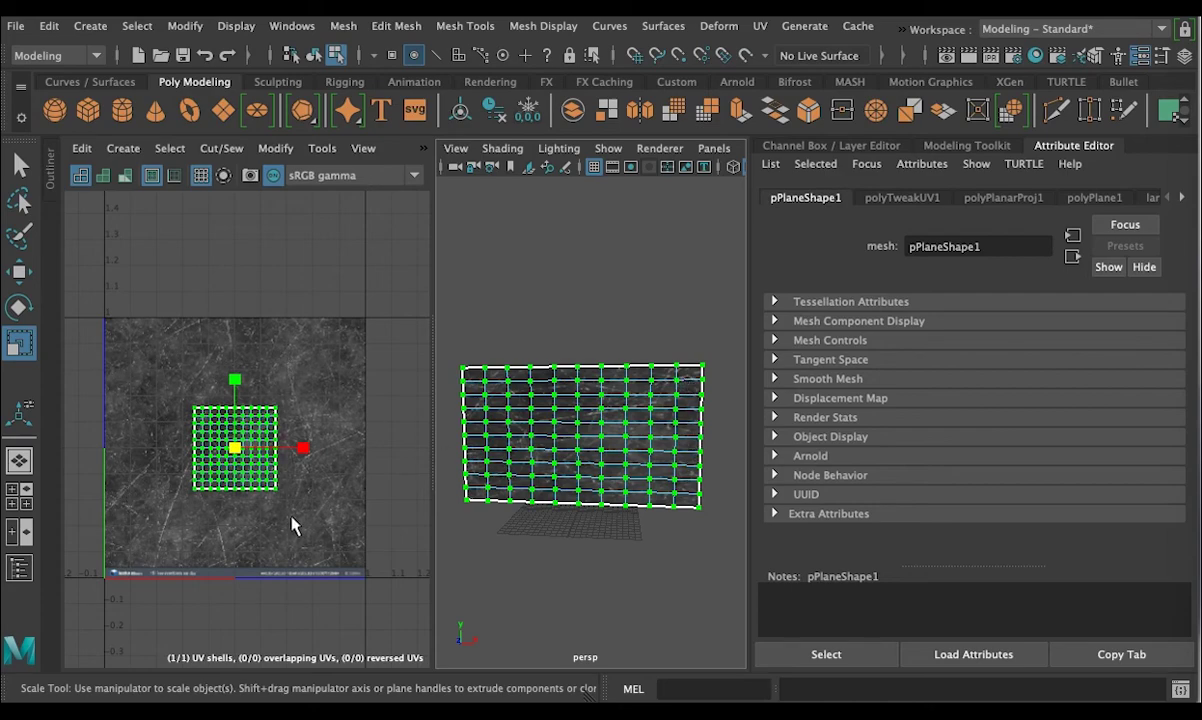
drag(305, 448, 451, 463)
drag(236, 381, 240, 250)
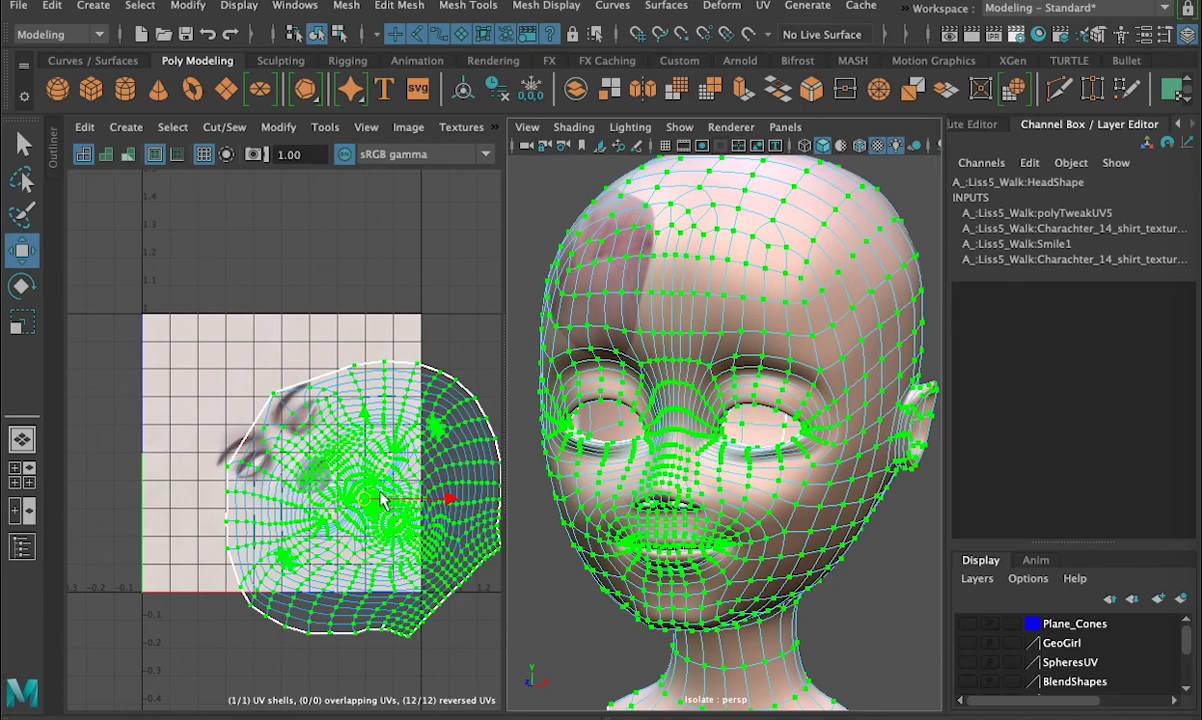
Move the head's UVs into the 0–1 square, undoing the trial edits and projection resizes.
drag(369, 523, 508, 543)
key(ctrl+z)
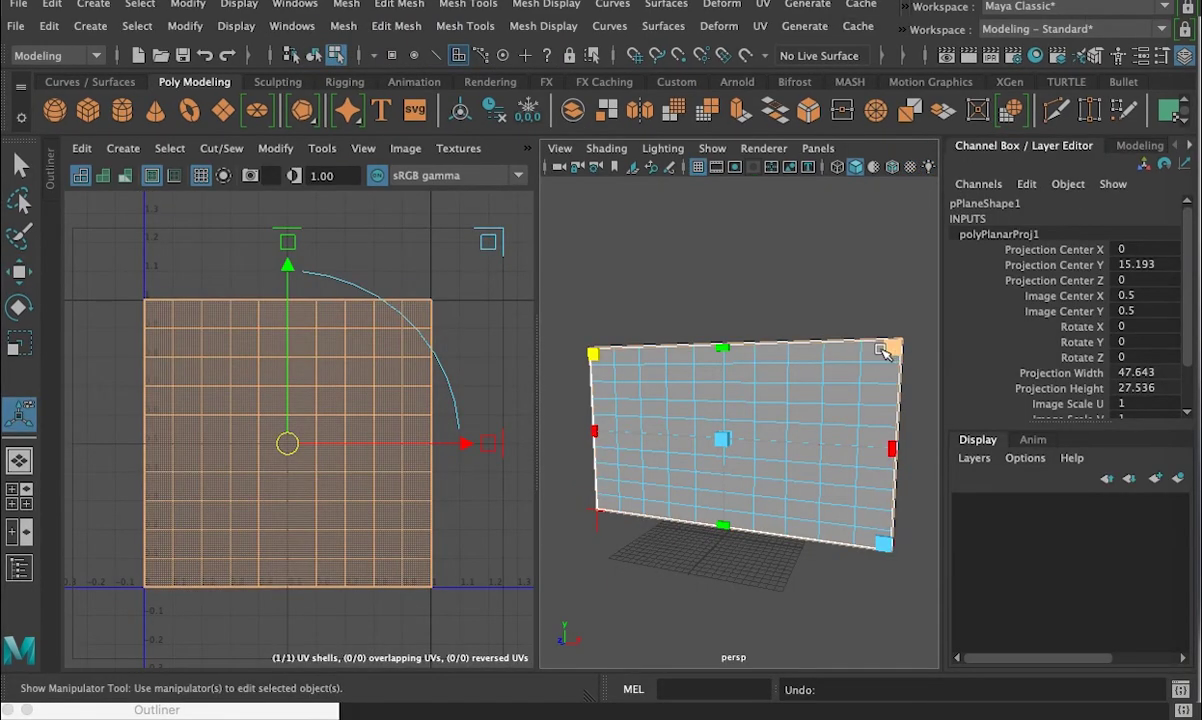
drag(856, 358, 858, 366)
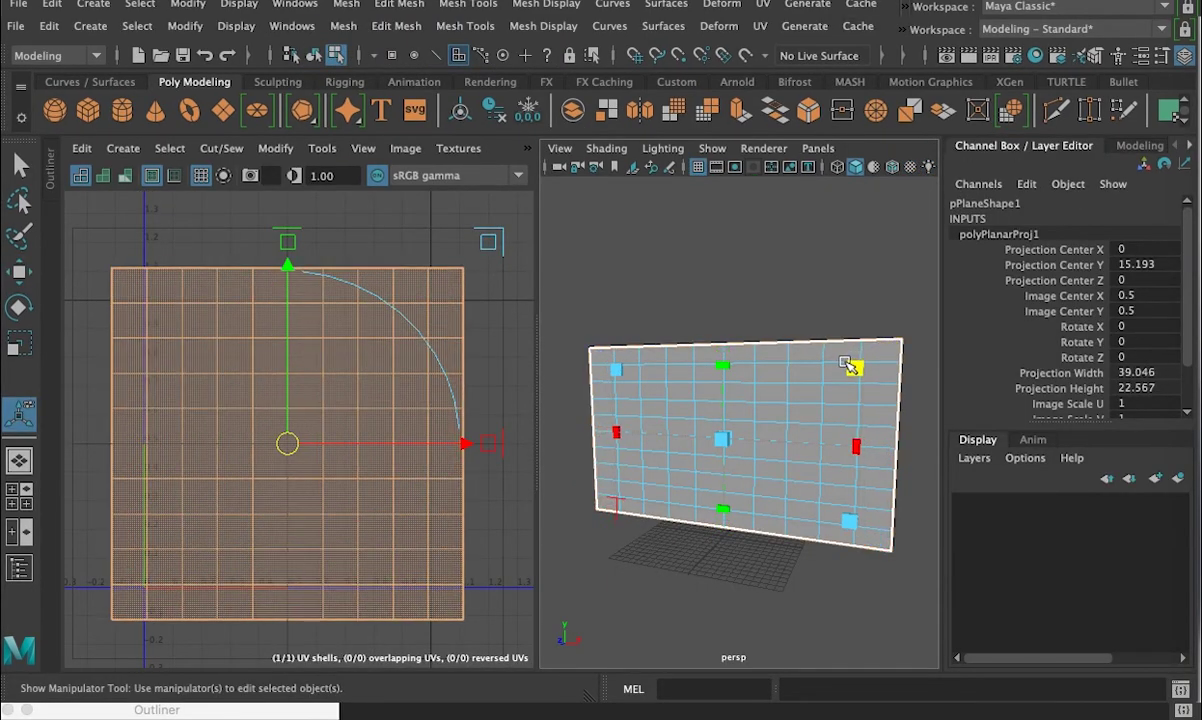
key(ctrl+z)
drag(886, 555, 853, 518)
key(ctrl+z)
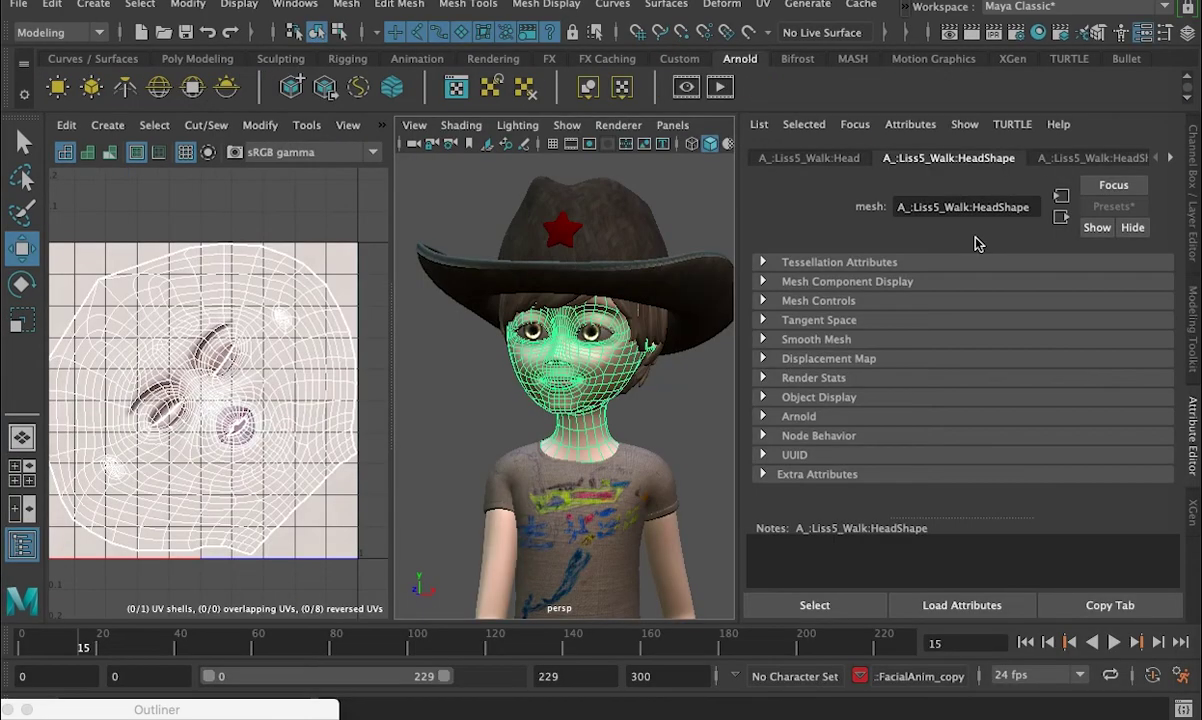